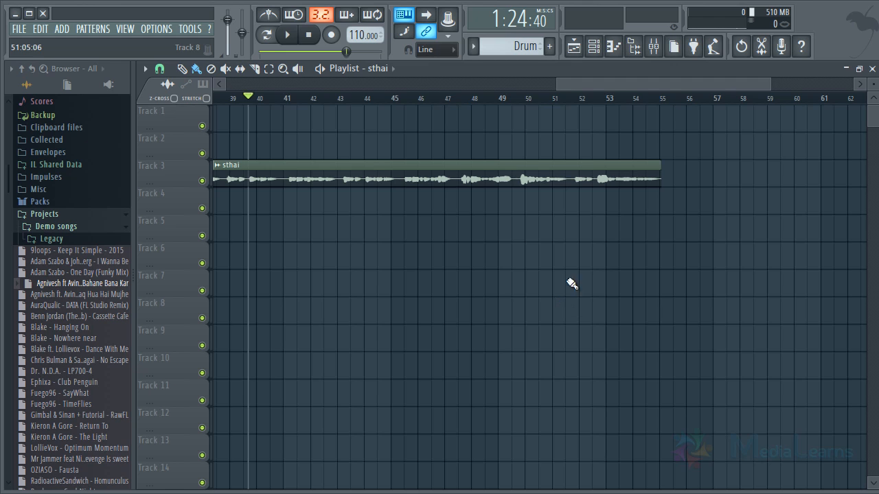
- Move the sthai audio clip on Track 3 so that it starts exactly at bar 38
{"action": "left_click_drag", "start_coordinate": [609, 84], "coordinate": [536, 84]}
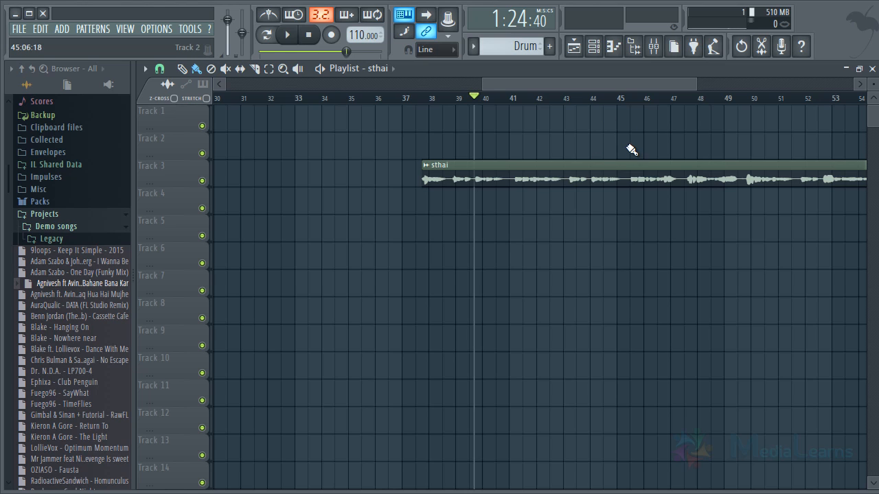
{"action": "left_click_drag", "start_coordinate": [874, 84], "coordinate": [876, 21]}
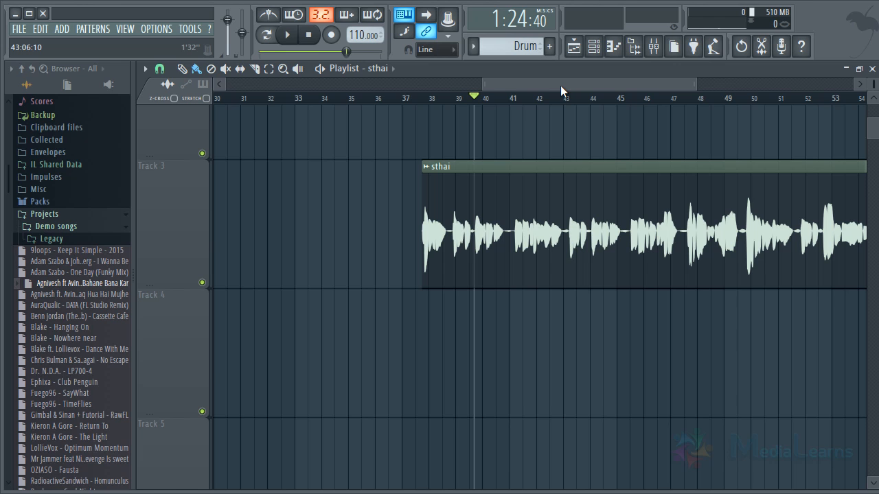
{"action": "left_click_drag", "start_coordinate": [508, 96], "coordinate": [539, 110]}
{"action": "scroll", "coordinate": [536, 105], "scroll_direction": "up", "scroll_amount": 1}
{"action": "scroll", "coordinate": [541, 107], "scroll_direction": "up", "scroll_amount": 2}
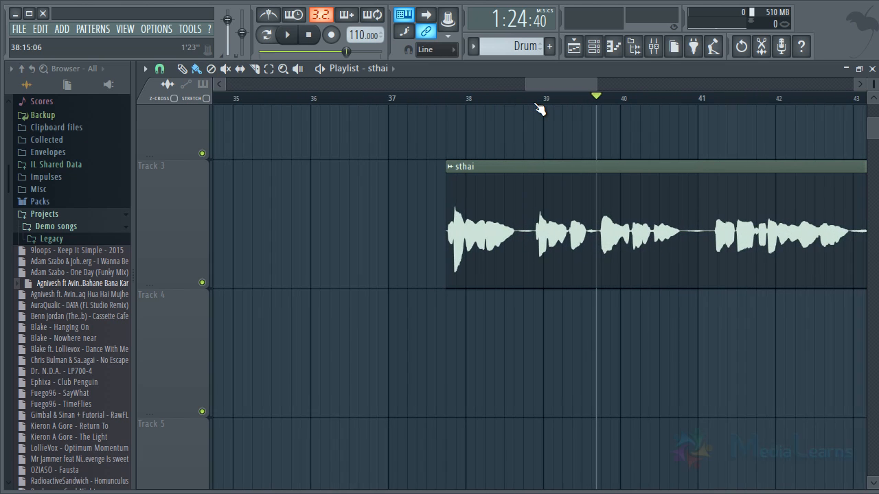
{"action": "left_click_drag", "start_coordinate": [480, 204], "coordinate": [504, 205]}
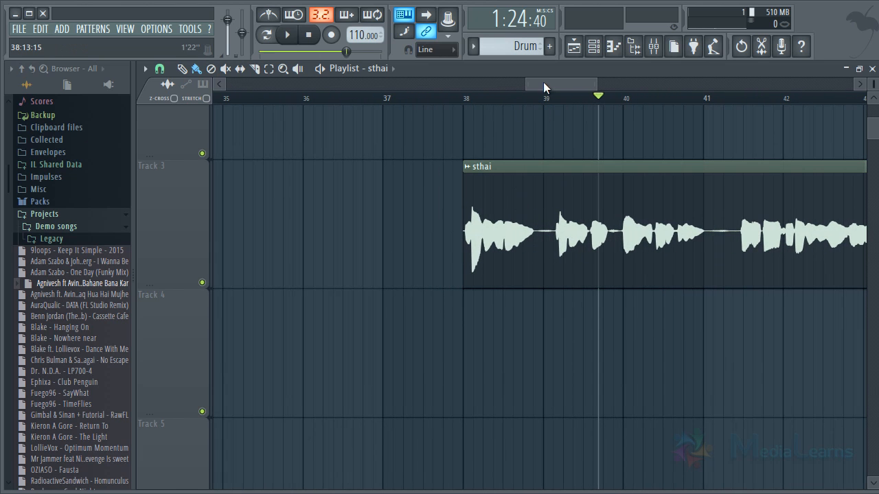
- Set the playback position to bar 38 and play the opening phrases of the sthai clip
{"action": "scroll", "coordinate": [538, 99], "scroll_direction": "up", "scroll_amount": 4}
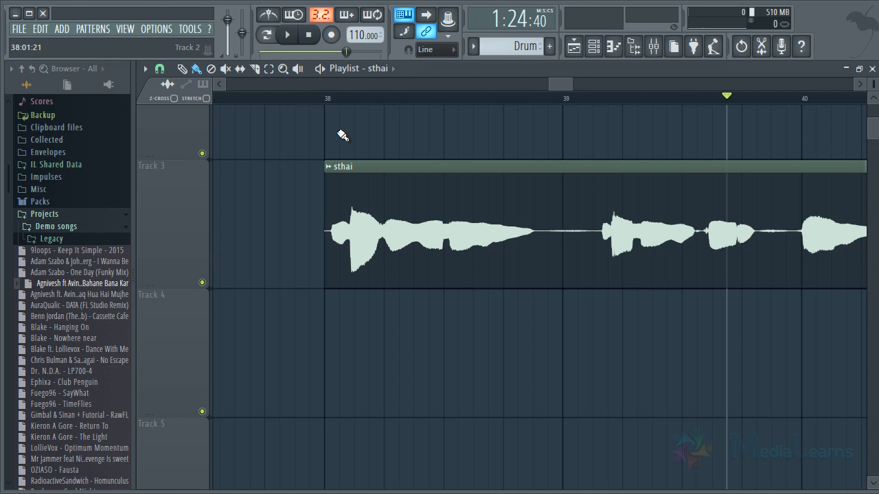
{"action": "left_click", "coordinate": [324, 96]}
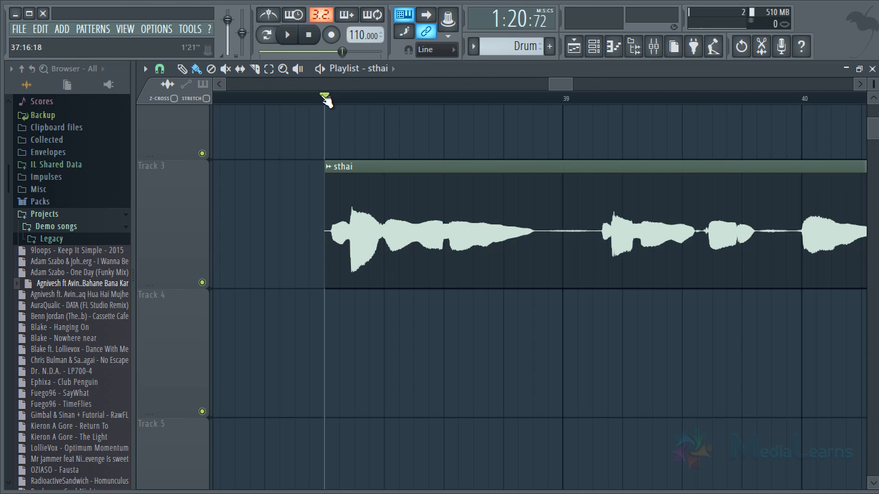
{"action": "scroll", "coordinate": [325, 98], "scroll_direction": "down", "scroll_amount": 1}
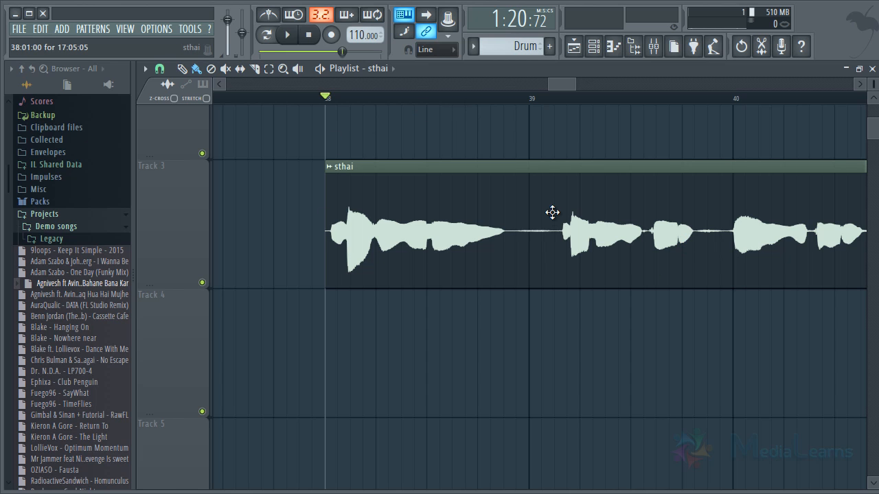
{"action": "scroll", "coordinate": [419, 110], "scroll_direction": "down", "scroll_amount": 2}
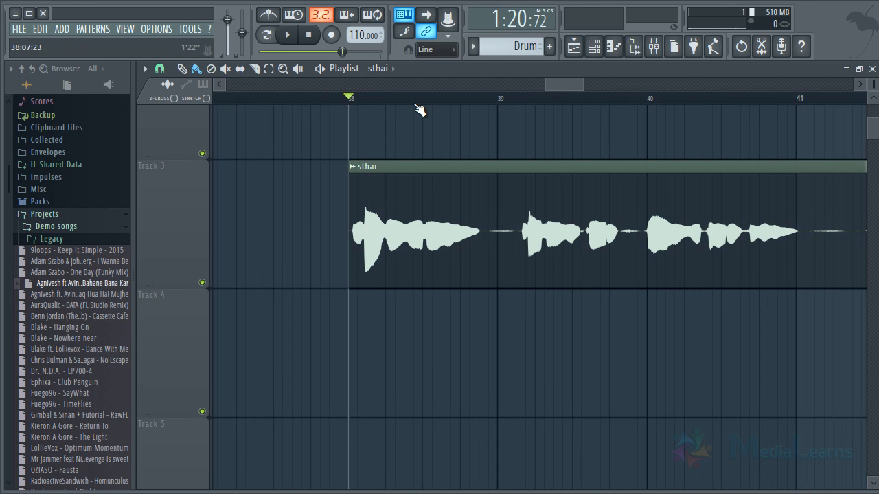
{"action": "scroll", "coordinate": [419, 110], "scroll_direction": "up", "scroll_amount": 2}
{"action": "left_click_drag", "start_coordinate": [560, 84], "coordinate": [557, 84]}
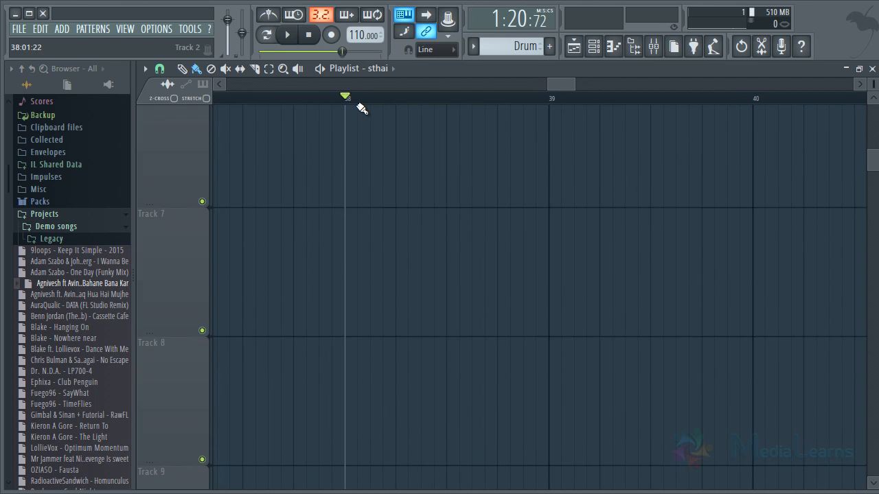
{"action": "scroll", "coordinate": [371, 103], "scroll_direction": "down", "scroll_amount": 2}
{"action": "key", "text": "space"}
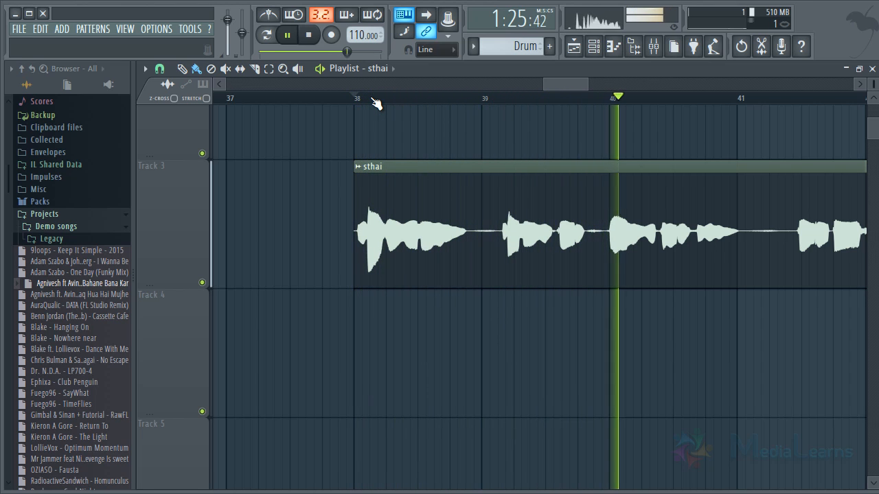
{"action": "key", "text": "space"}
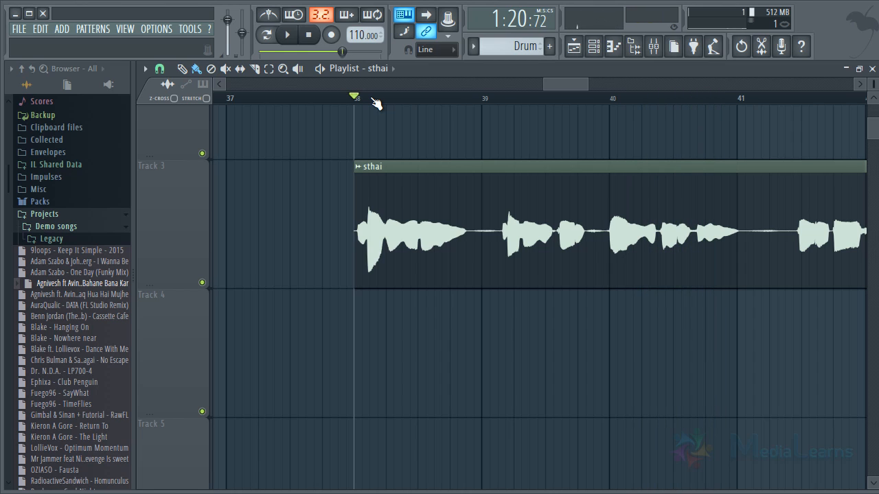
- Select the Master track in the Mixer and check its level meter while playing the sthai clip
{"action": "left_click_drag", "start_coordinate": [99, 284], "coordinate": [69, 292]}
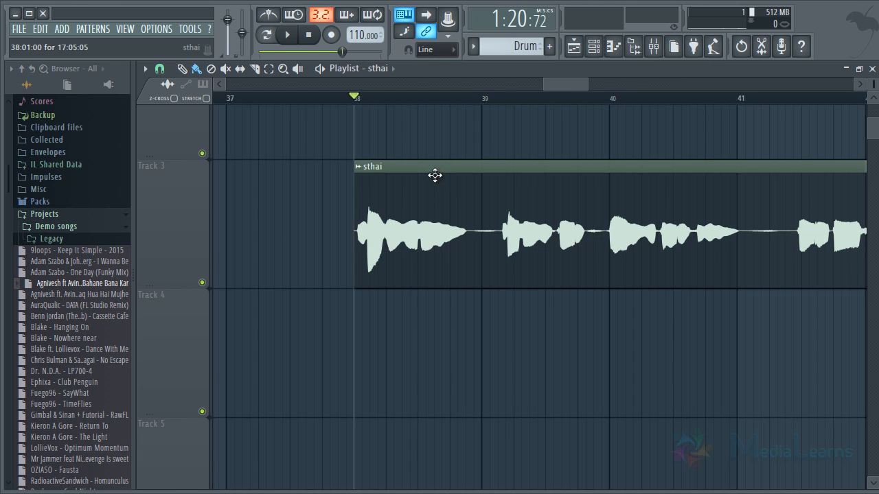
{"action": "scroll", "coordinate": [407, 112], "scroll_direction": "up", "scroll_amount": 2}
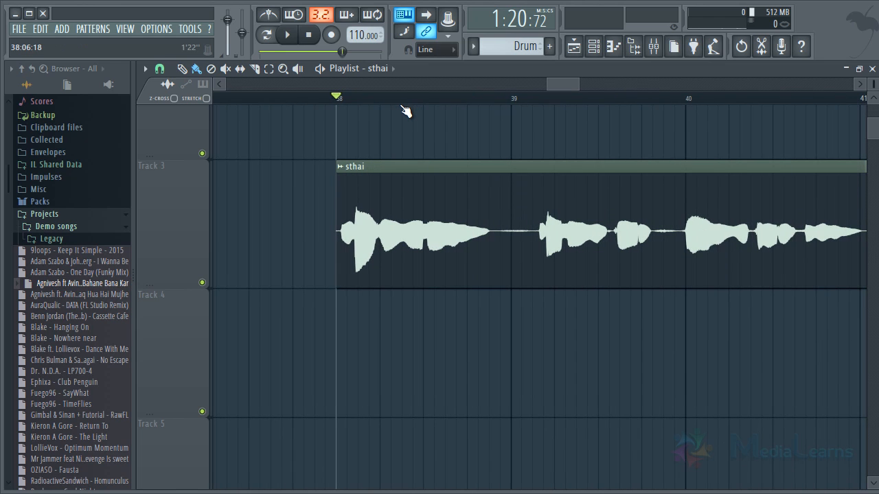
{"action": "left_click", "coordinate": [652, 46]}
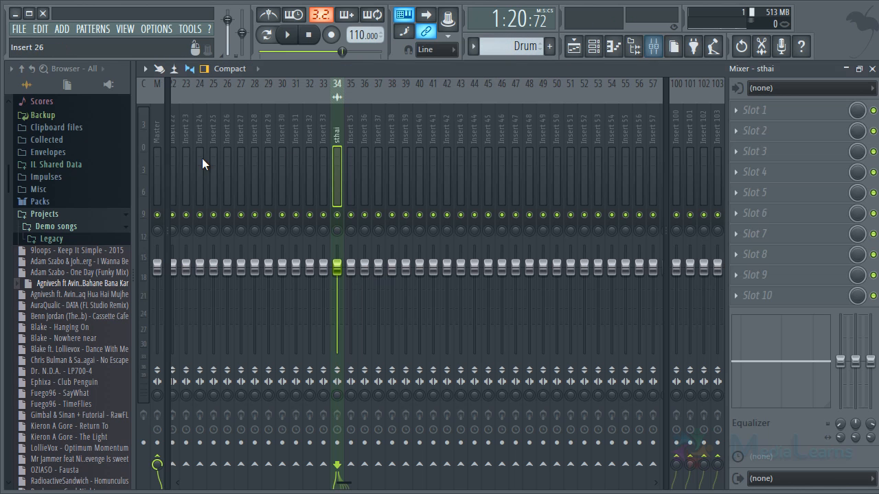
{"action": "left_click", "coordinate": [160, 132]}
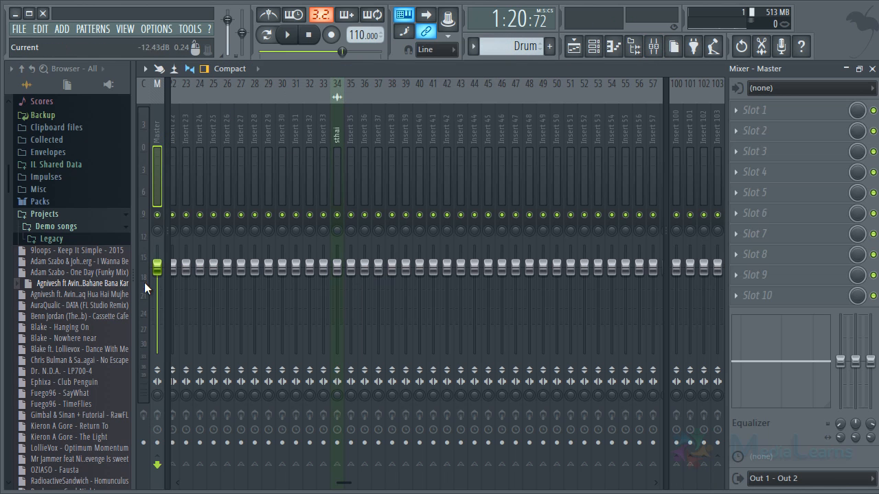
{"action": "key", "text": "space"}
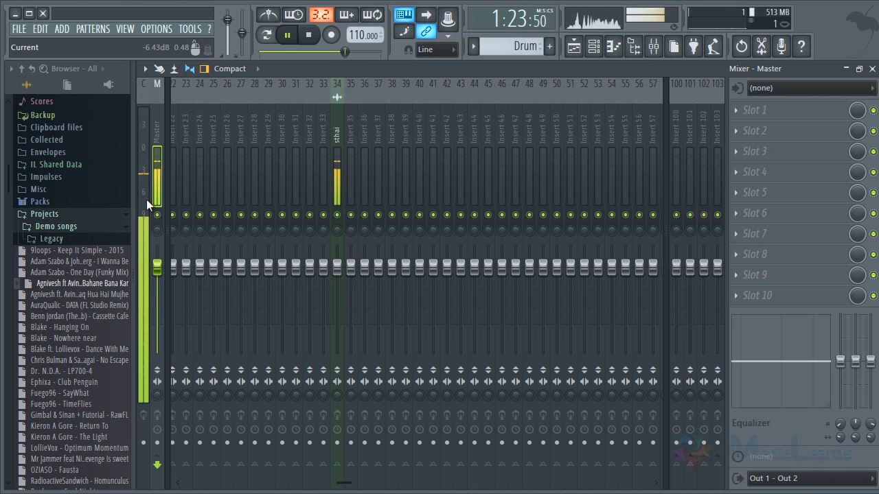
{"action": "key", "text": "space"}
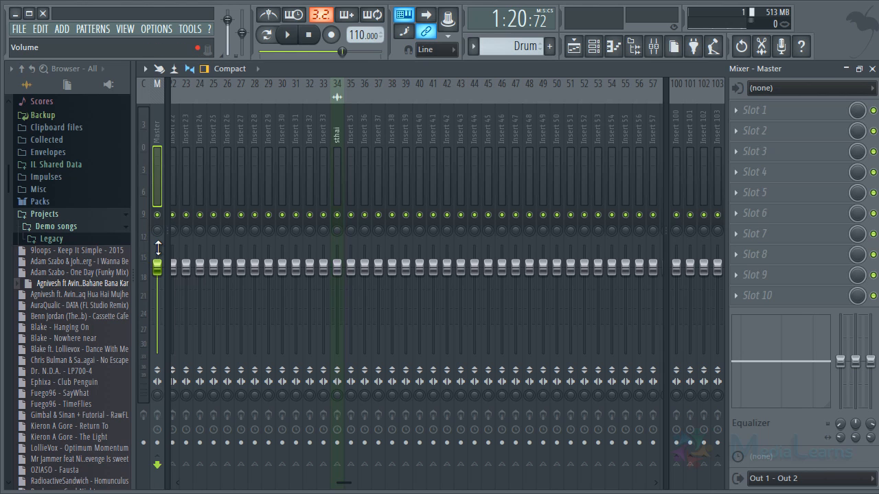
{"action": "key", "text": "space"}
{"action": "key", "text": "space"}
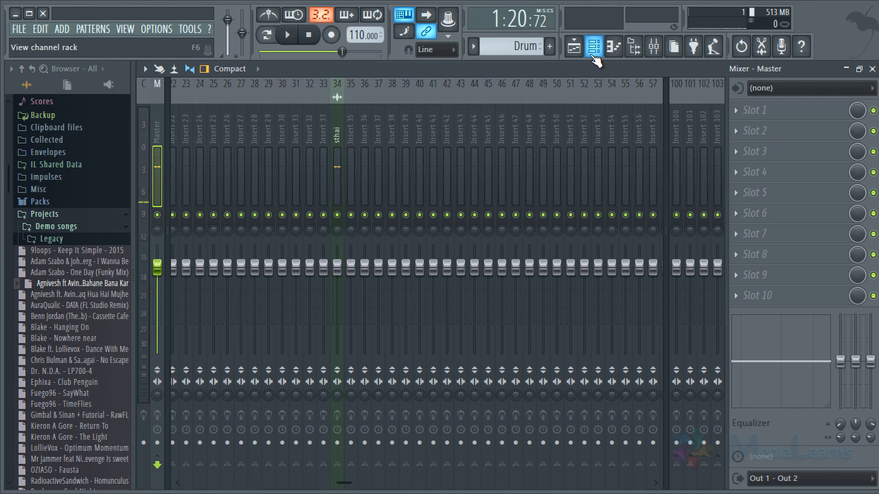
- Return to the Playlist and play short stretches around the loud peak just after bar 38 of the sthai clip
{"action": "left_click", "coordinate": [573, 46]}
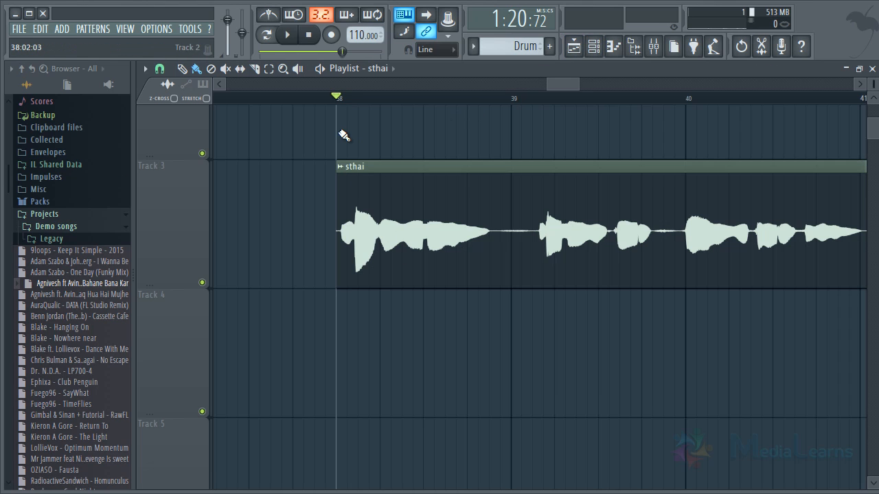
{"action": "scroll", "coordinate": [355, 110], "scroll_direction": "up", "scroll_amount": 2}
{"action": "key", "text": "space"}
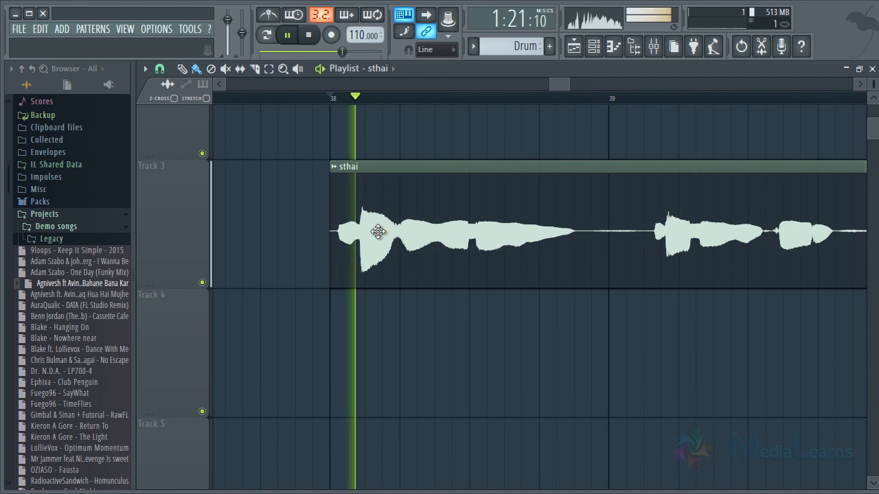
{"action": "key", "text": "space"}
{"action": "left_click", "coordinate": [367, 101]}
{"action": "key", "text": "space"}
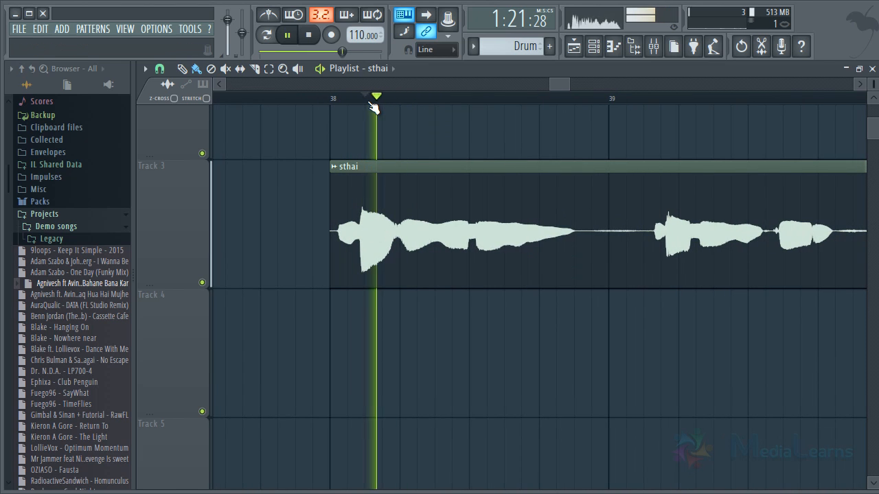
{"action": "key", "text": "space"}
{"action": "key", "text": "space"}
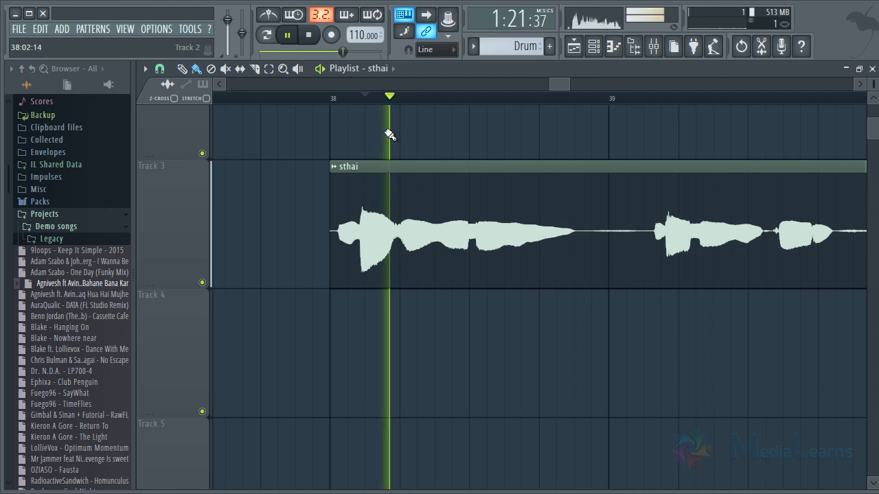
{"action": "key", "text": "space"}
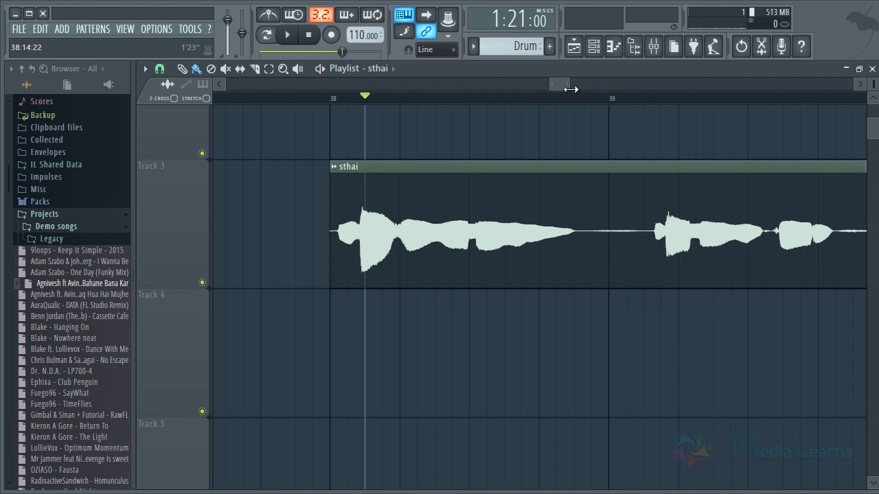
{"action": "left_click", "coordinate": [354, 100]}
{"action": "key", "text": "space"}
- Mark the loud peak just after bar 38 as a time selection and clear the selection
{"action": "key", "text": "space"}
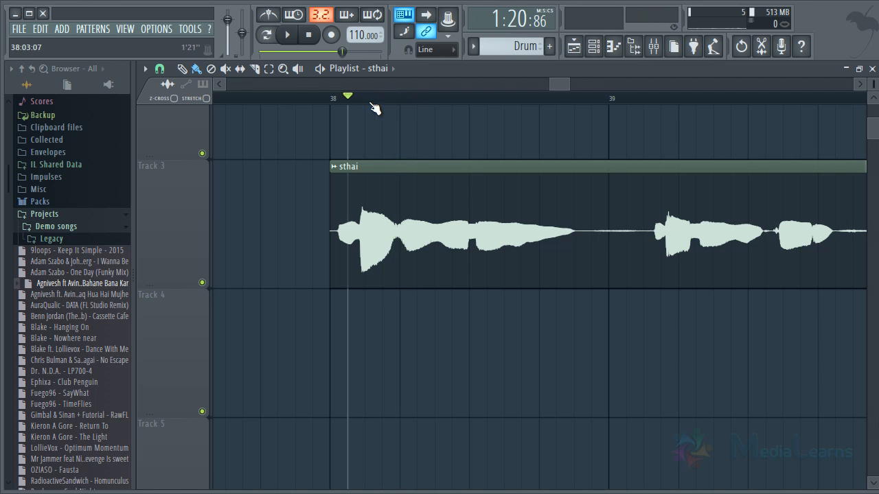
{"action": "left_click_drag", "start_coordinate": [372, 102], "coordinate": [351, 104]}
{"action": "key", "text": "space"}
{"action": "key", "text": "space"}
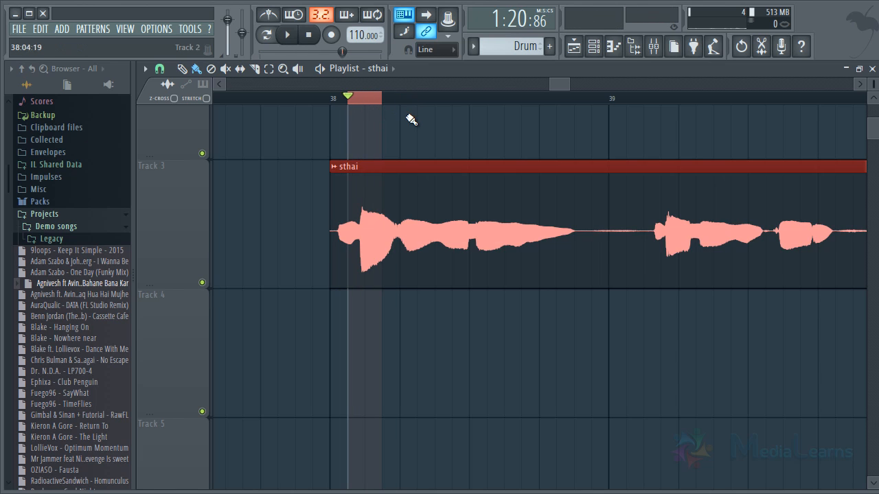
{"action": "key", "text": "ctrl+d"}
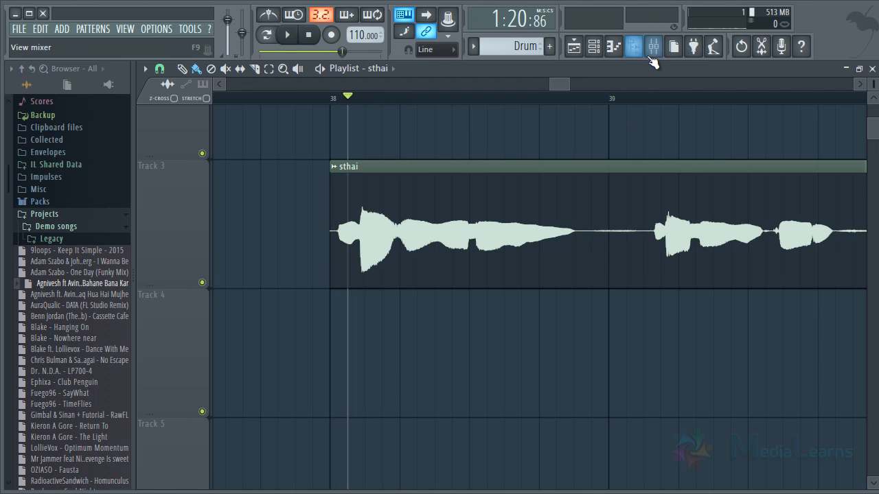
- Try lowering the volume fader of the sthai mixer track and restore its original level
{"action": "left_click", "coordinate": [653, 46]}
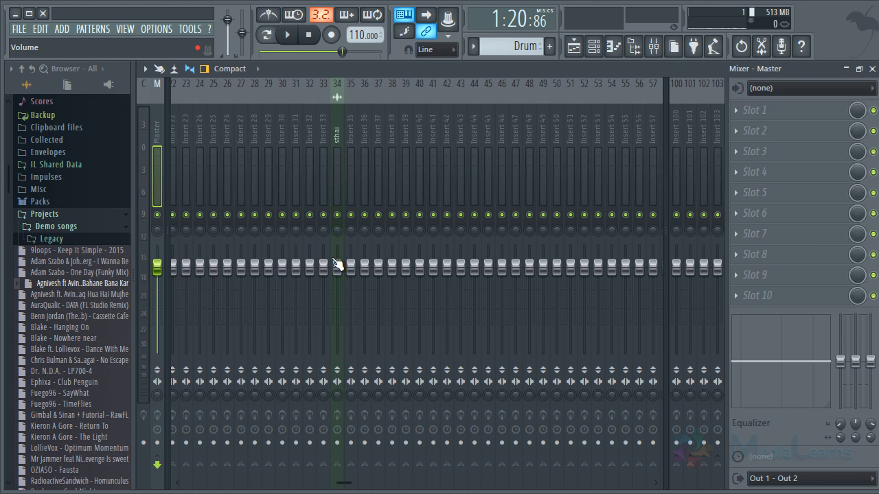
{"action": "left_click_drag", "start_coordinate": [338, 267], "coordinate": [360, 347]}
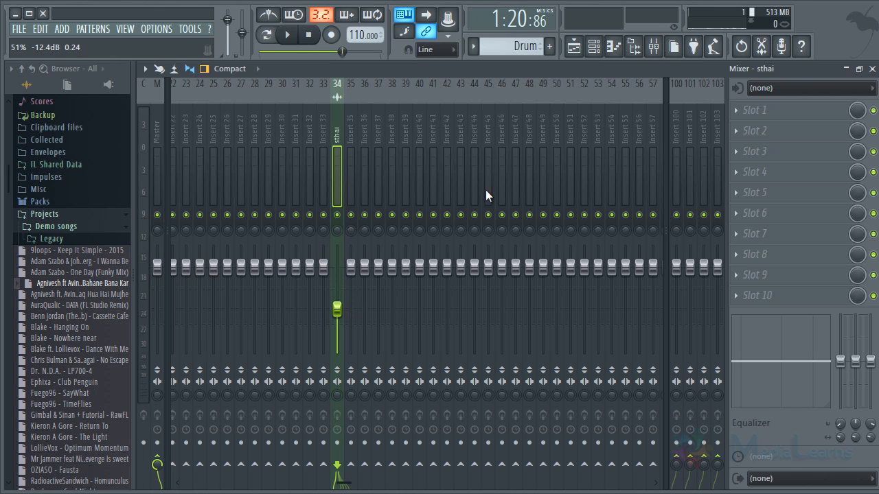
{"action": "left_click", "coordinate": [575, 46]}
{"action": "left_click", "coordinate": [661, 51]}
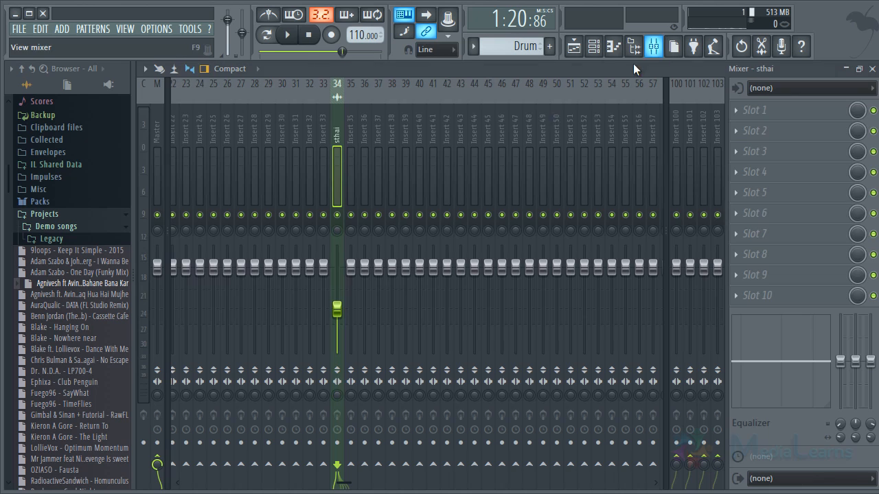
{"action": "left_click_drag", "start_coordinate": [339, 315], "coordinate": [340, 280]}
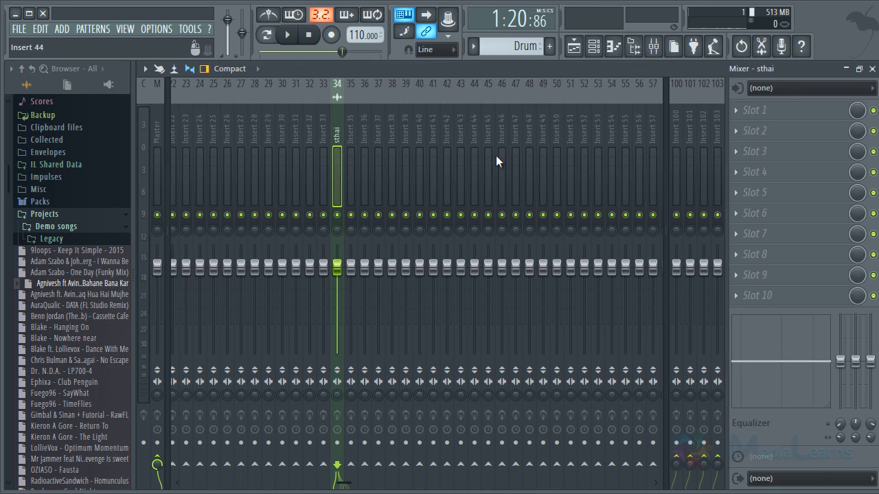
- Select the range 38:02:00 to 38:04:00 on the Playlist timeline and deselect it
{"action": "left_click", "coordinate": [575, 48]}
{"action": "left_click_drag", "start_coordinate": [348, 100], "coordinate": [382, 102]}
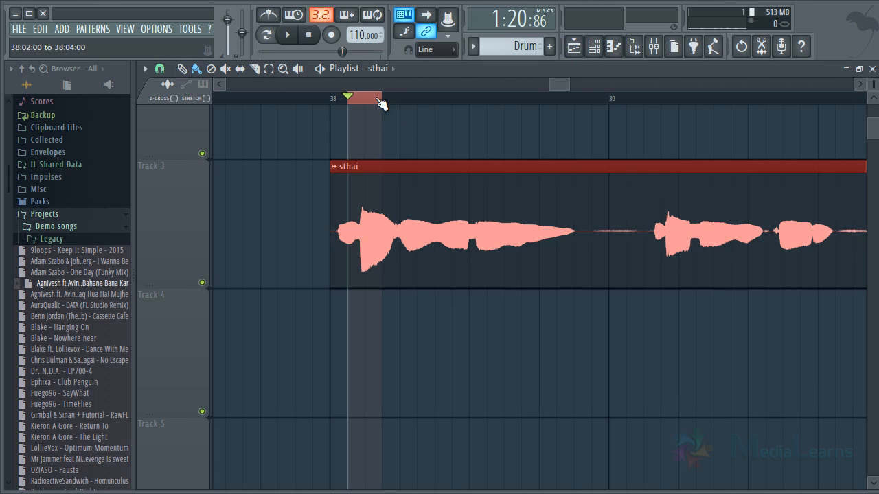
{"action": "key", "text": "ctrl+d"}
{"action": "key", "text": "ctrl+d"}
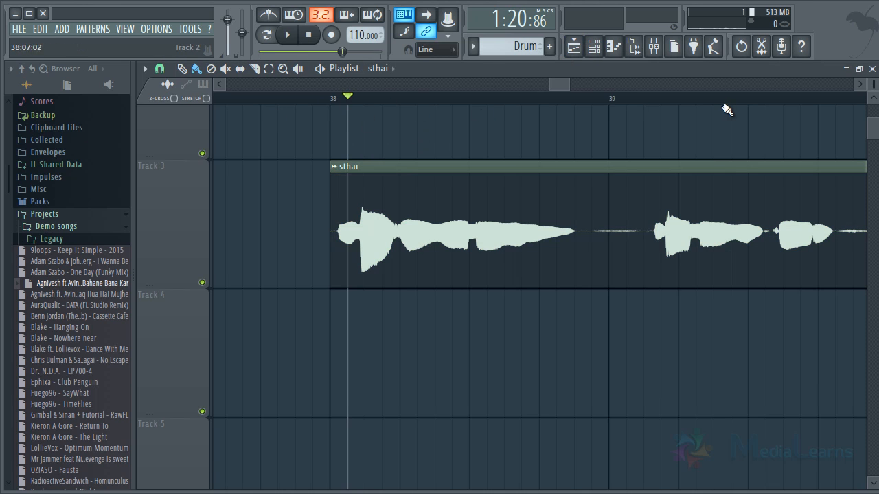
- Load Fruity Compressor into effect slot 3 of the sthai mixer track
{"action": "left_click", "coordinate": [652, 47]}
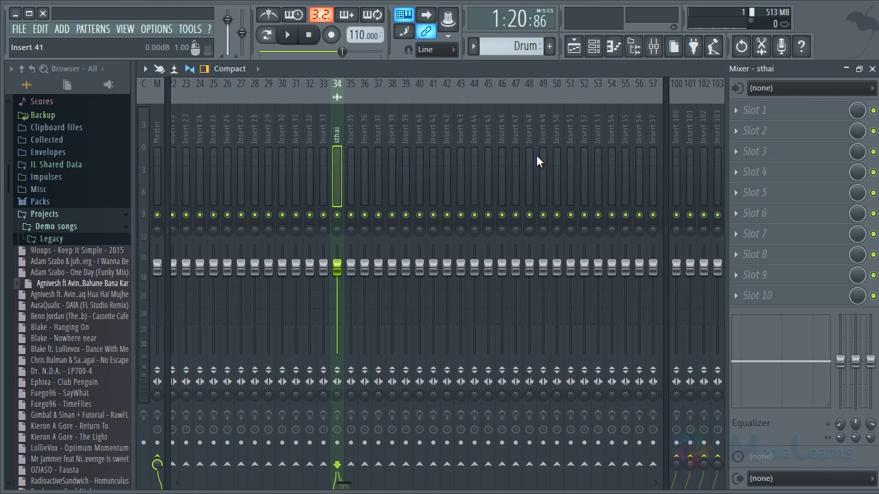
{"action": "left_click", "coordinate": [767, 147]}
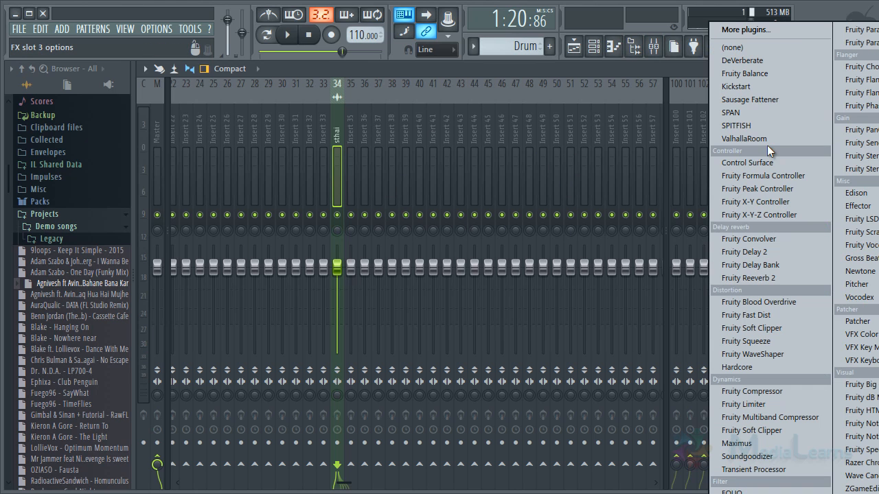
{"action": "left_click", "coordinate": [768, 392]}
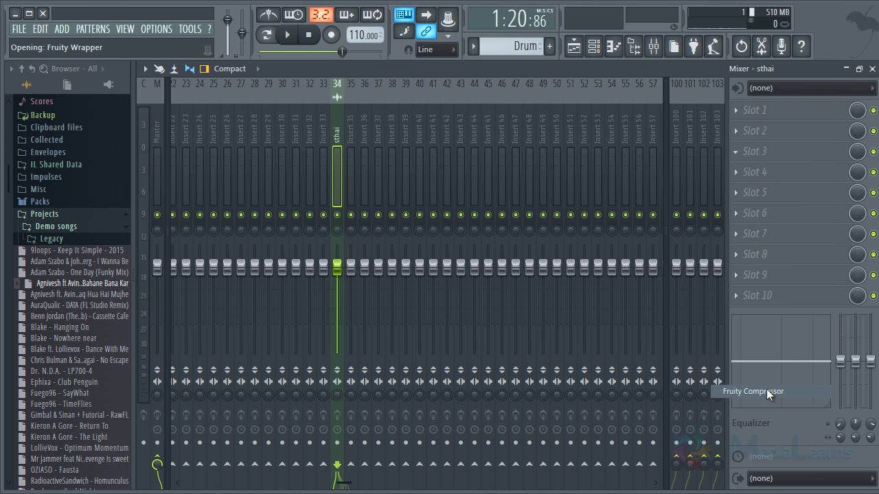
- Replace Fruity Compressor in effect slot 3 of the sthai mixer track with Fruity Limiter
{"action": "left_click_drag", "start_coordinate": [302, 156], "coordinate": [332, 143]}
{"action": "left_click", "coordinate": [750, 160]}
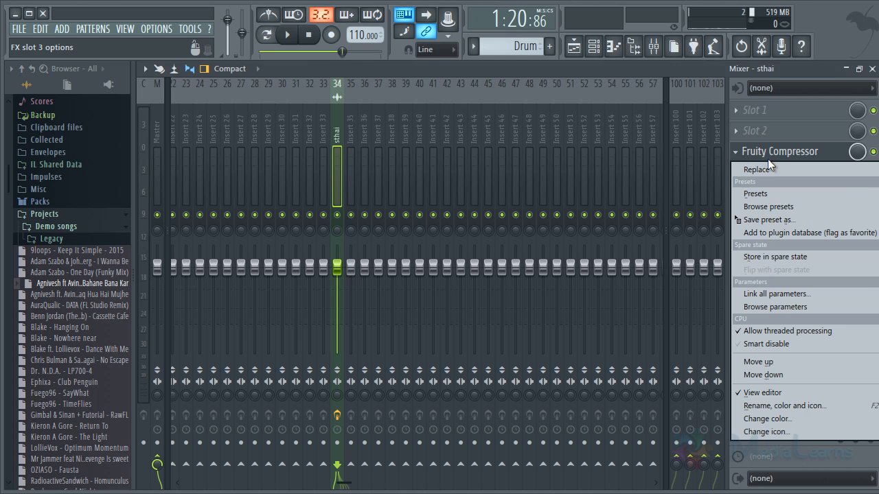
{"action": "mouse_move", "coordinate": [766, 163]}
{"action": "left_click", "coordinate": [758, 406]}
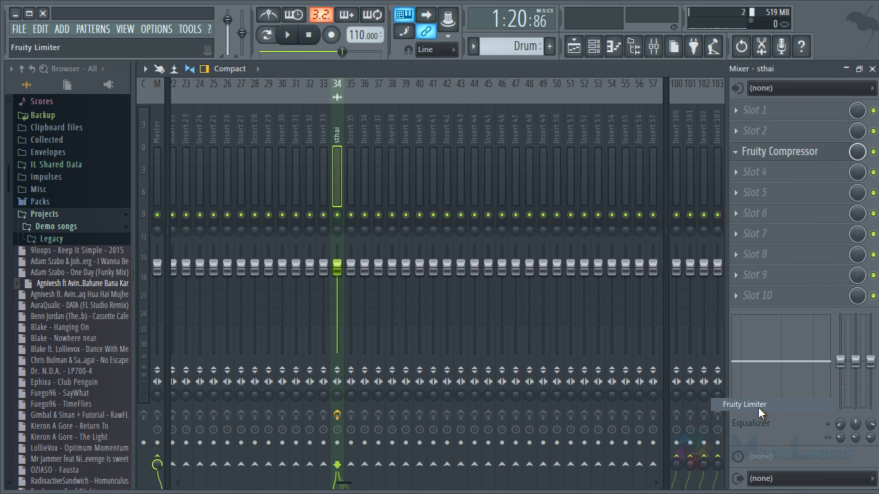
{"action": "left_click_drag", "start_coordinate": [392, 144], "coordinate": [587, 191]}
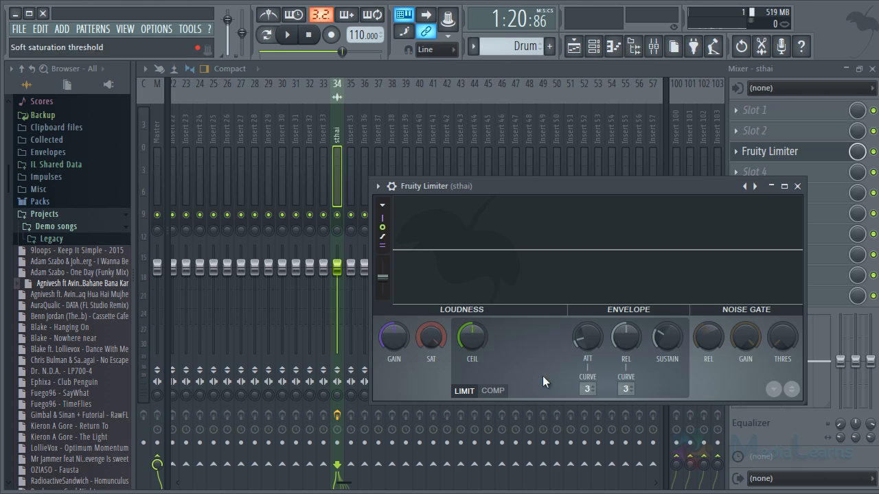
{"action": "left_click_drag", "start_coordinate": [480, 187], "coordinate": [485, 131]}
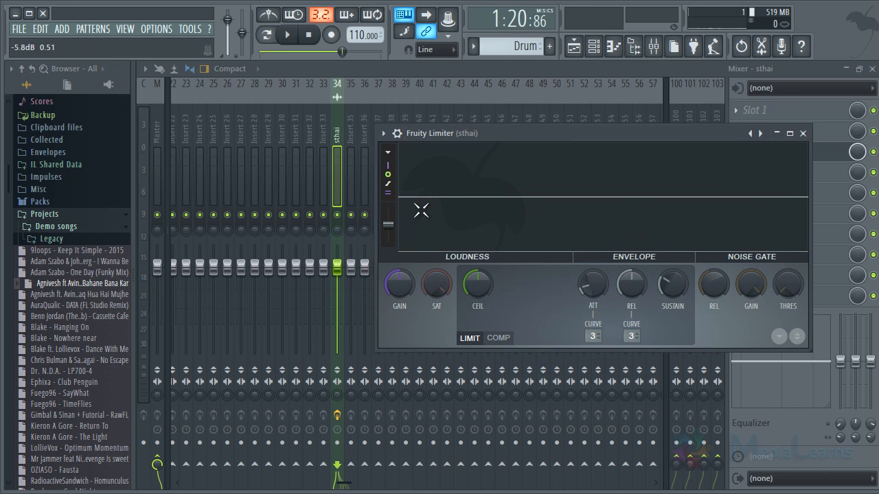
- Play a short passage through Fruity Limiter, compare its LIMIT and COMP modes, and leave it in COMP mode
{"action": "key", "text": "space"}
{"action": "key", "text": "space"}
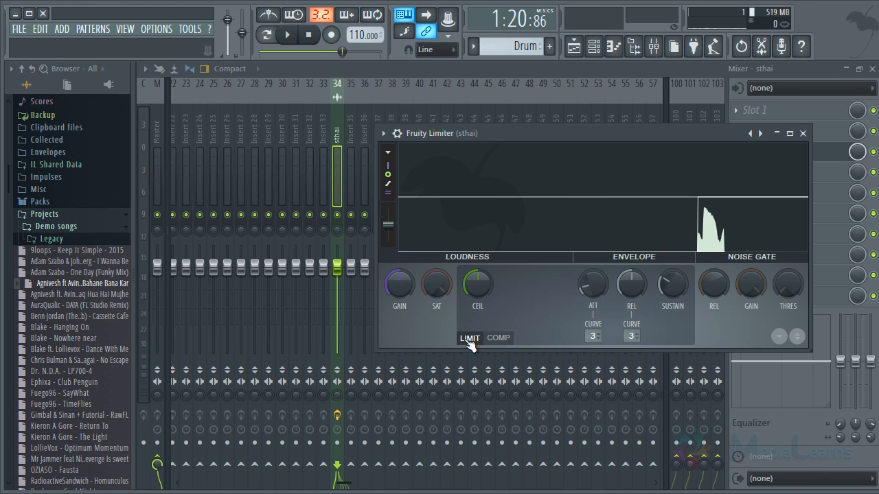
{"action": "left_click", "coordinate": [497, 338]}
{"action": "left_click", "coordinate": [481, 338]}
{"action": "left_click", "coordinate": [497, 339]}
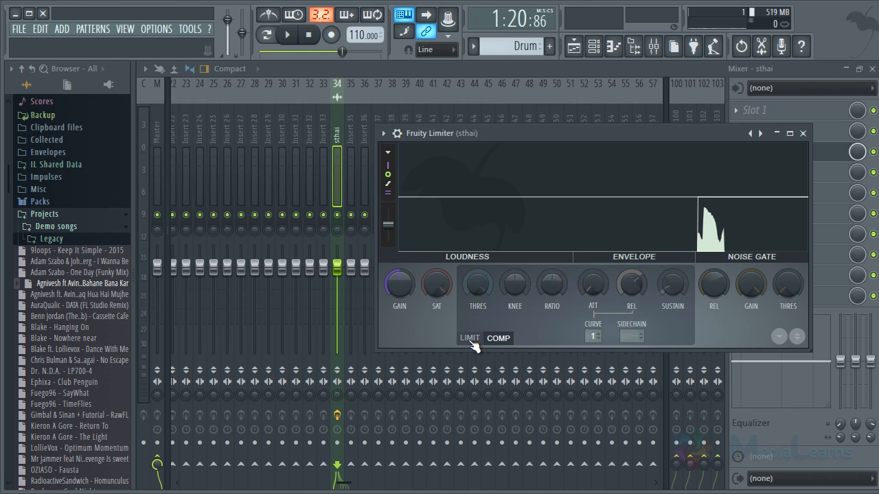
{"action": "left_click", "coordinate": [480, 338]}
{"action": "left_click", "coordinate": [497, 338]}
{"action": "left_click", "coordinate": [499, 341]}
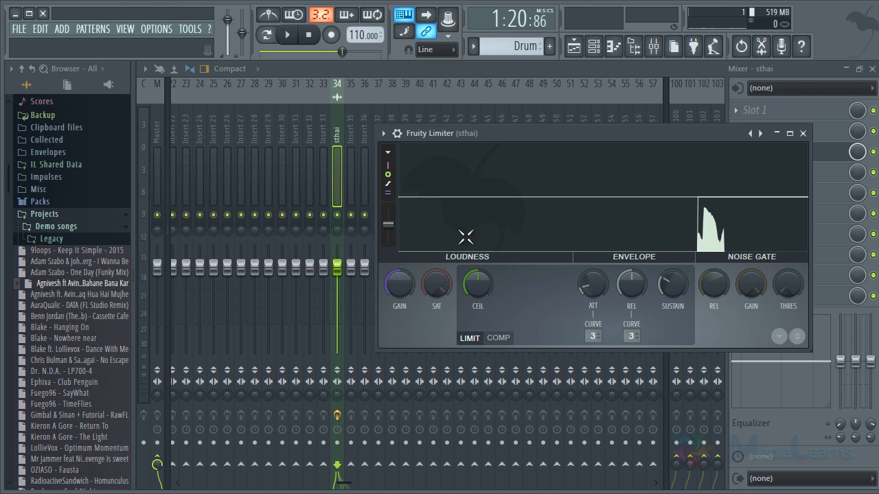
{"action": "left_click", "coordinate": [497, 339]}
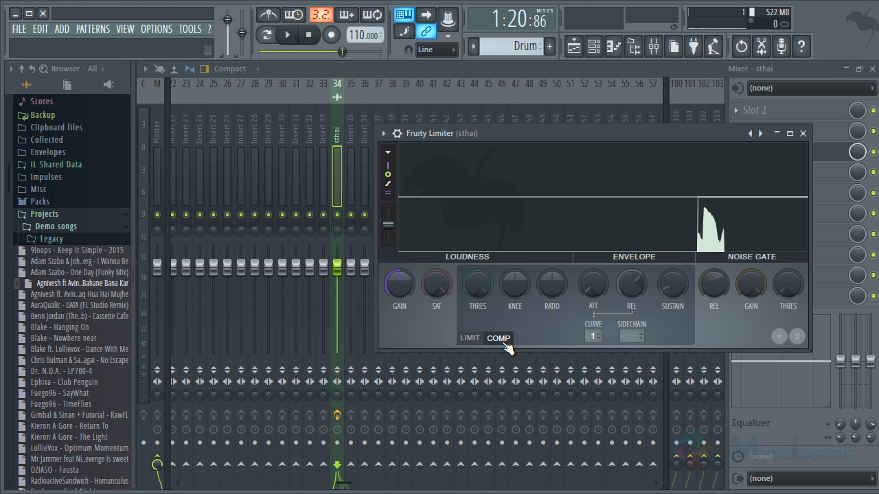
- Try a lower compression threshold, a higher ratio and a gain adjustment in Fruity Limiter
{"action": "mouse_move", "coordinate": [477, 289]}
{"action": "left_mouse_down"}
{"action": "mouse_move", "coordinate": [478, 339]}
{"action": "mouse_move", "coordinate": [476, 296]}
{"action": "mouse_move", "coordinate": [476, 305]}
{"action": "left_mouse_up"}
{"action": "left_click_drag", "start_coordinate": [553, 297], "coordinate": [548, 259]}
{"action": "mouse_move", "coordinate": [404, 288]}
{"action": "left_mouse_down"}
{"action": "mouse_move", "coordinate": [419, 292]}
{"action": "mouse_move", "coordinate": [405, 296]}
{"action": "left_mouse_up"}
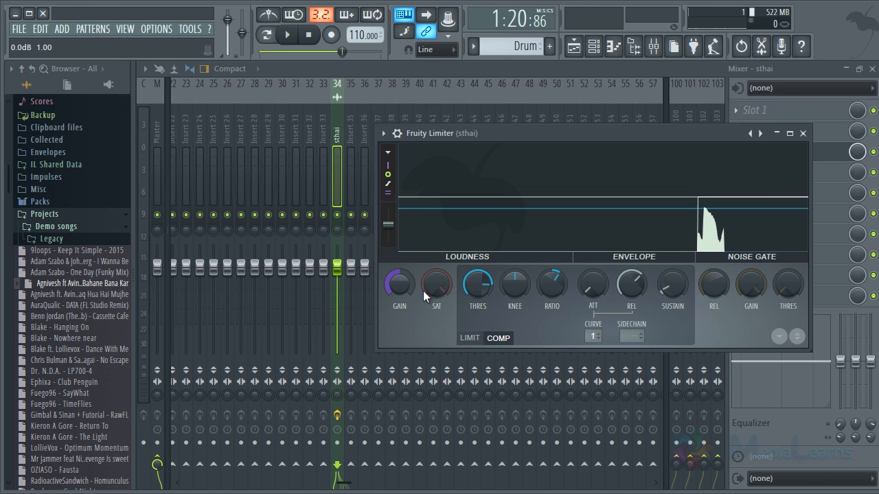
- Close Fruity Limiter and load Fruity Compressor into effect slot 1 of the sthai mixer track
{"action": "left_click", "coordinate": [802, 133]}
{"action": "left_click", "coordinate": [760, 111]}
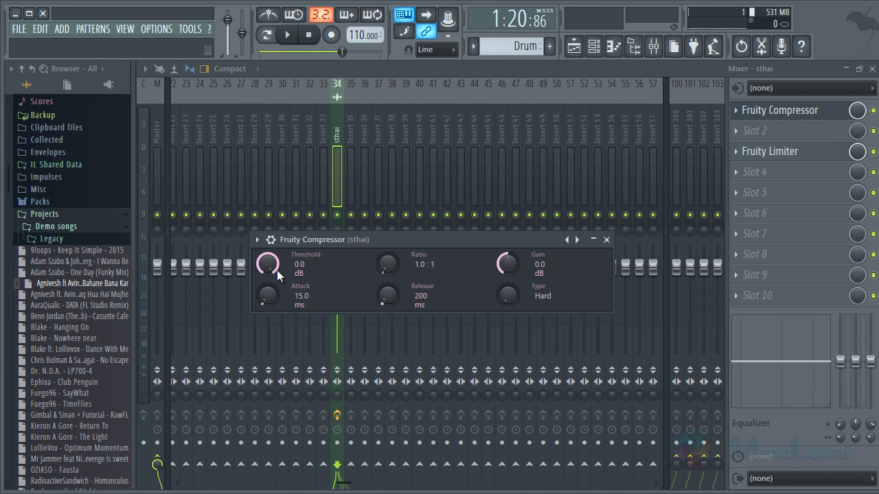
- Try out the attack, release and type controls of Fruity Compressor, raising the attack to 157 ms
{"action": "left_click_drag", "start_coordinate": [278, 286], "coordinate": [266, 261]}
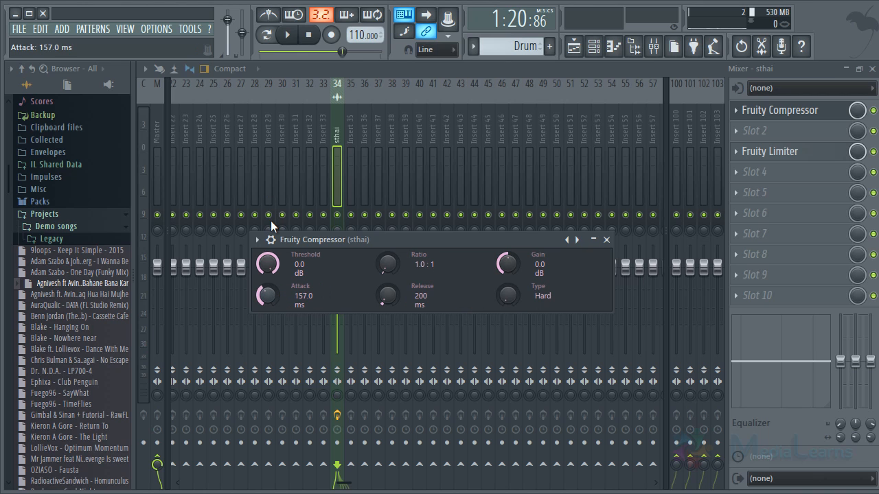
{"action": "left_click_drag", "start_coordinate": [385, 296], "coordinate": [381, 252]}
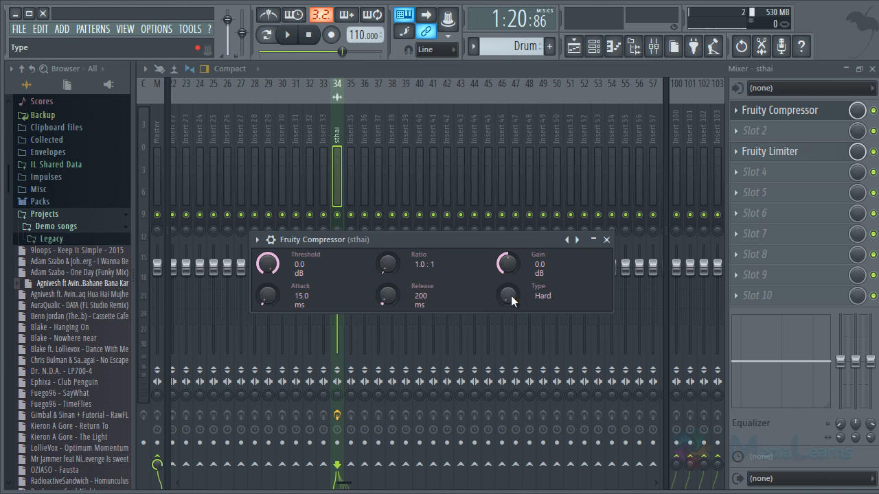
{"action": "left_click_drag", "start_coordinate": [519, 219], "coordinate": [517, 237]}
{"action": "left_click_drag", "start_coordinate": [510, 296], "coordinate": [503, 322]}
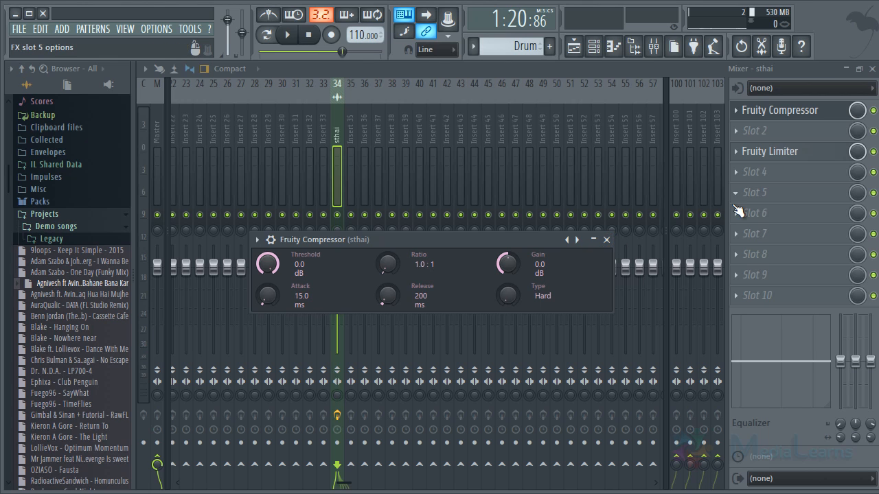
- Try other threshold, release, knee and ratio settings in Fruity Limiter and reset them to their defaults
{"action": "left_click", "coordinate": [774, 152]}
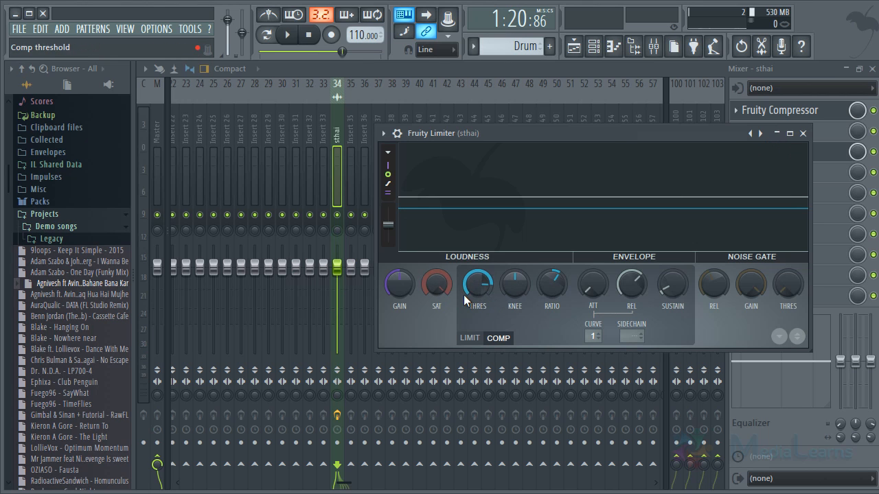
{"action": "left_click_drag", "start_coordinate": [463, 294], "coordinate": [478, 336]}
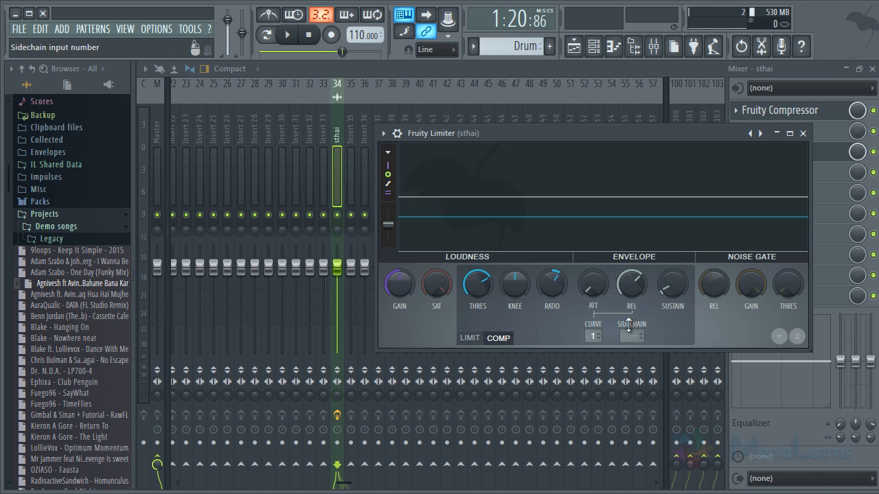
{"action": "left_click_drag", "start_coordinate": [645, 286], "coordinate": [650, 286]}
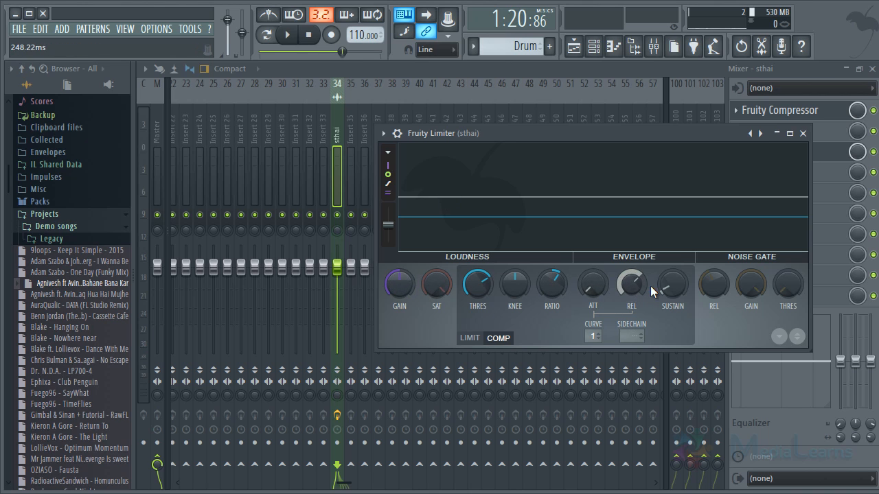
{"action": "left_click_drag", "start_coordinate": [544, 287], "coordinate": [520, 140]}
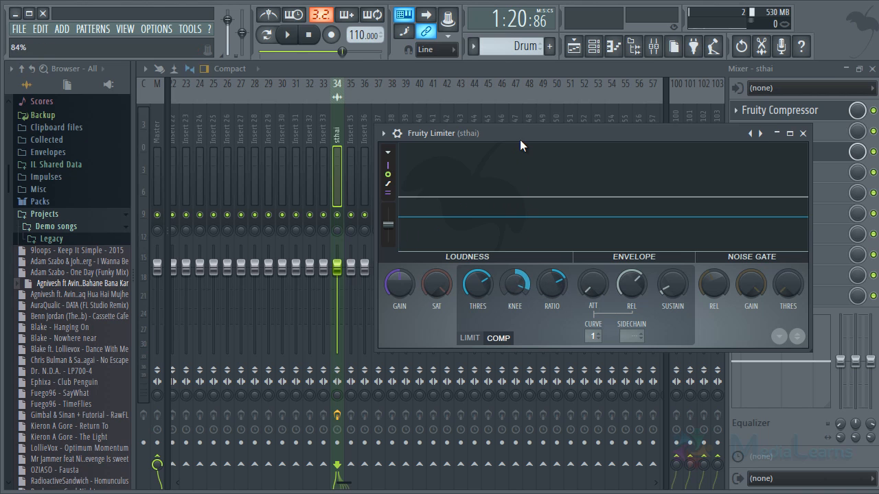
{"action": "left_click", "coordinate": [556, 287], "text": "alt"}
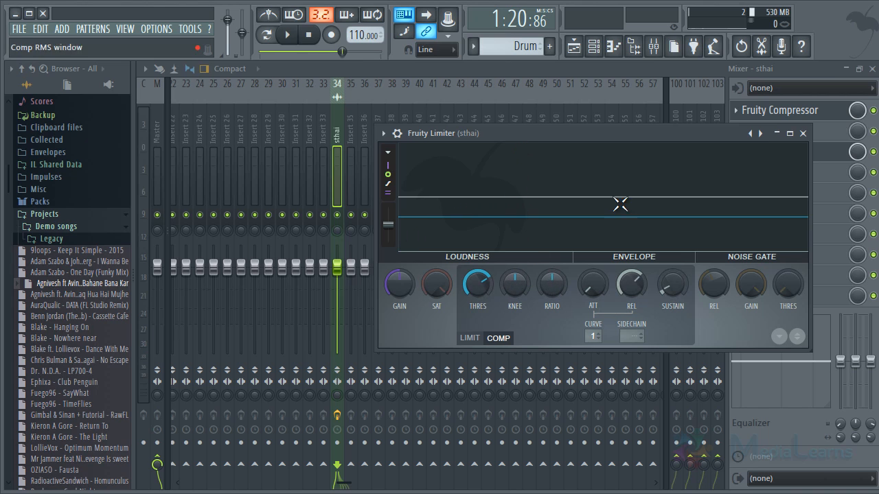
{"action": "left_click", "coordinate": [482, 283], "text": "alt"}
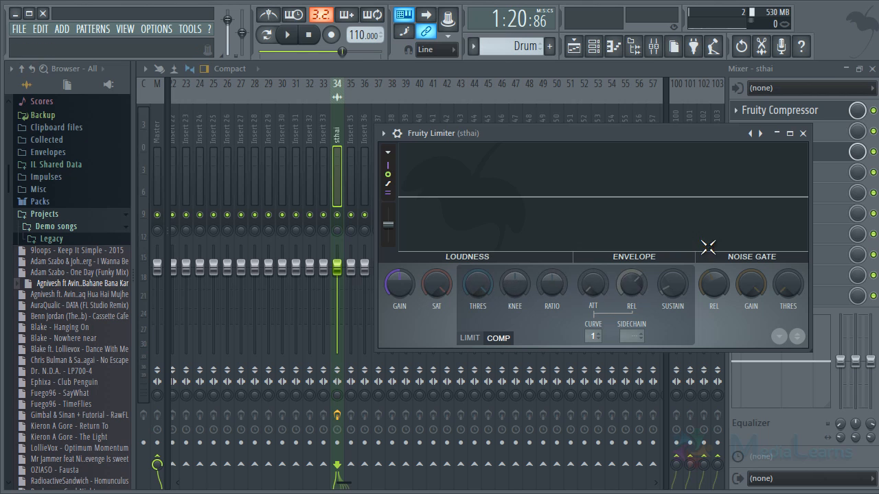
- Place the playhead at the start of bar 38 and show the Playlist with a reduced mixer below it, hiding the browser
{"action": "left_click", "coordinate": [573, 54]}
{"action": "left_click", "coordinate": [332, 97]}
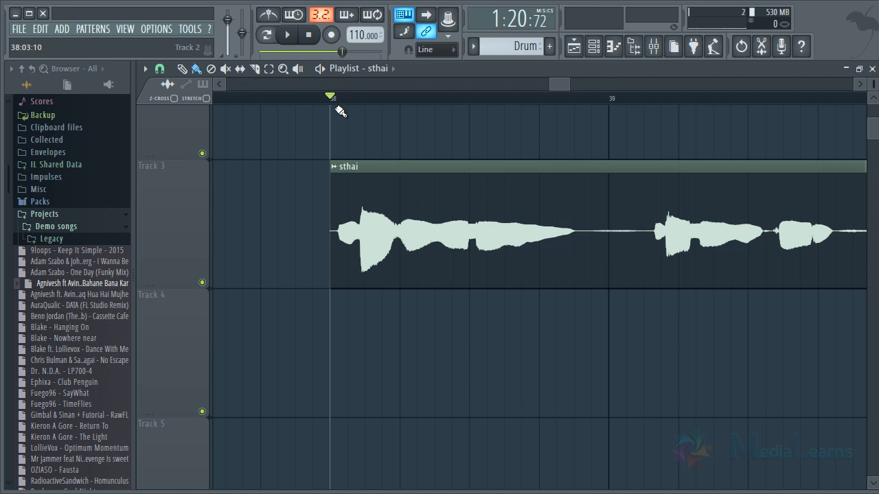
{"action": "left_click", "coordinate": [653, 46]}
{"action": "double_click", "coordinate": [813, 70]}
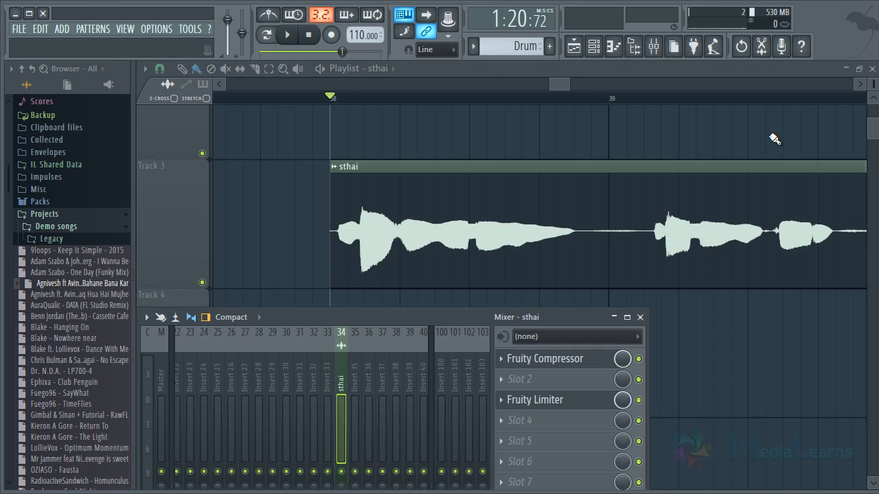
{"action": "left_click", "coordinate": [550, 401]}
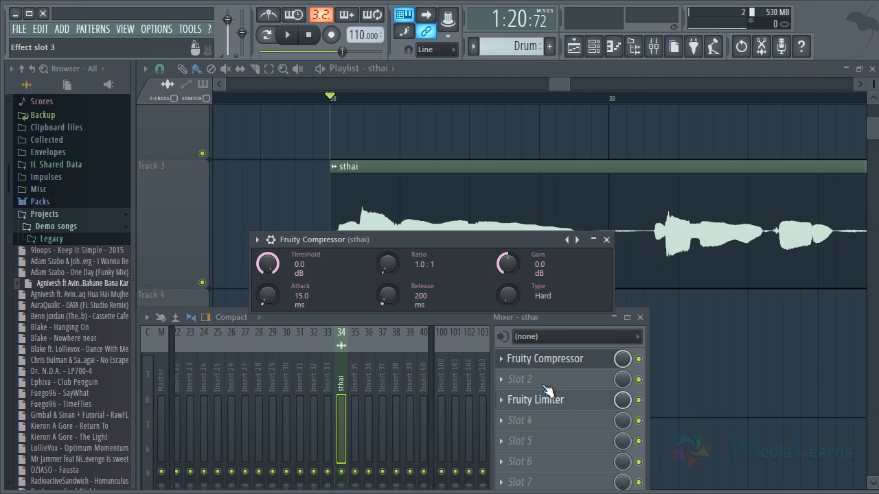
{"action": "left_click", "coordinate": [633, 46]}
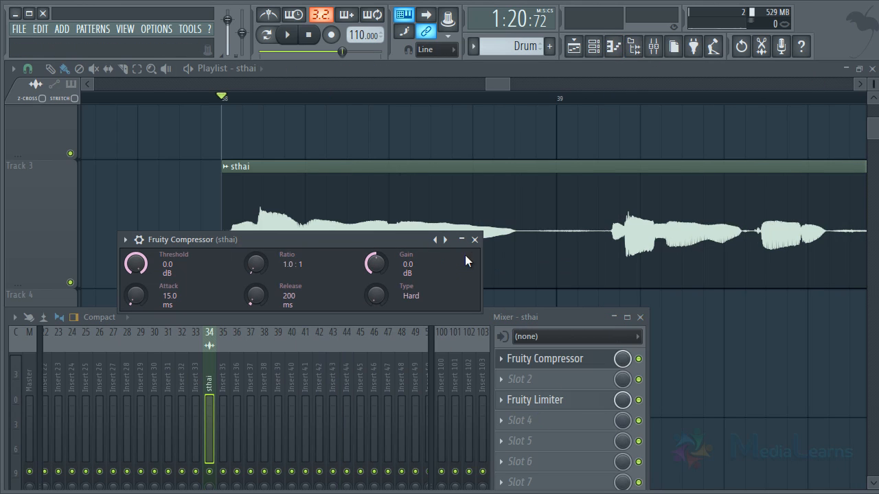
- Bypass Fruity Compressor in slot 1 and place the open Fruity Limiter beside the start of the sthai waveform
{"action": "left_click", "coordinate": [474, 239]}
{"action": "left_click", "coordinate": [638, 358]}
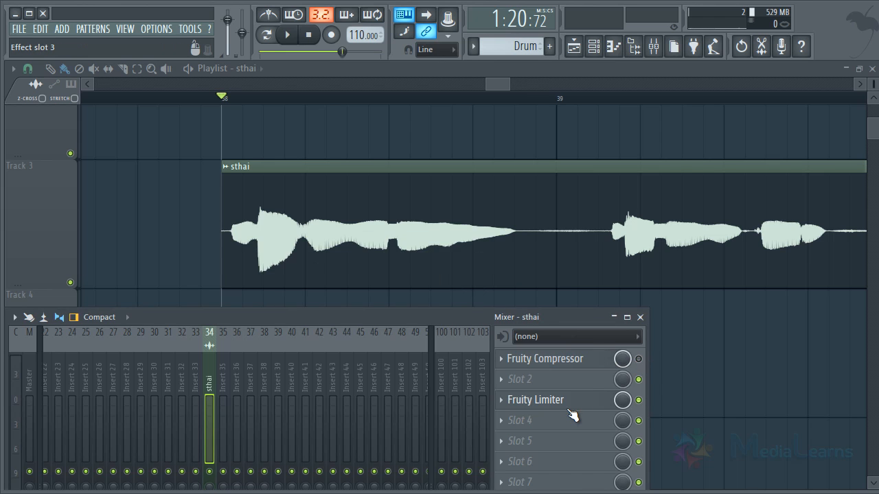
{"action": "left_click", "coordinate": [560, 405]}
{"action": "left_click_drag", "start_coordinate": [444, 134], "coordinate": [617, 135]}
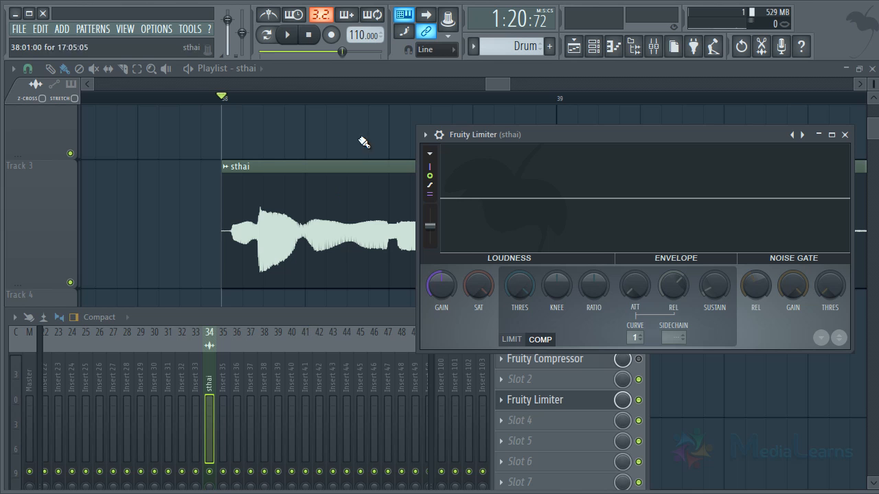
{"action": "mouse_move", "coordinate": [490, 82]}
{"action": "left_mouse_down"}
{"action": "mouse_move", "coordinate": [506, 79]}
{"action": "mouse_move", "coordinate": [495, 80]}
{"action": "left_mouse_up"}
{"action": "left_click", "coordinate": [653, 46]}
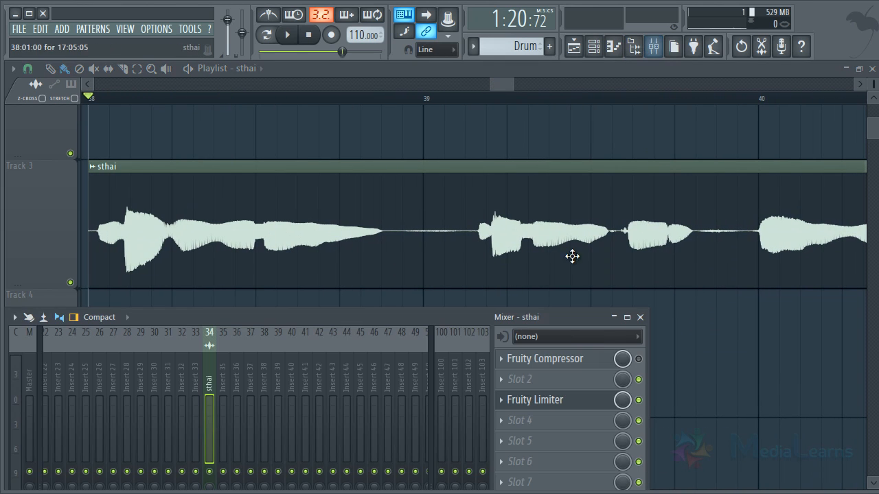
{"action": "left_click", "coordinate": [533, 401]}
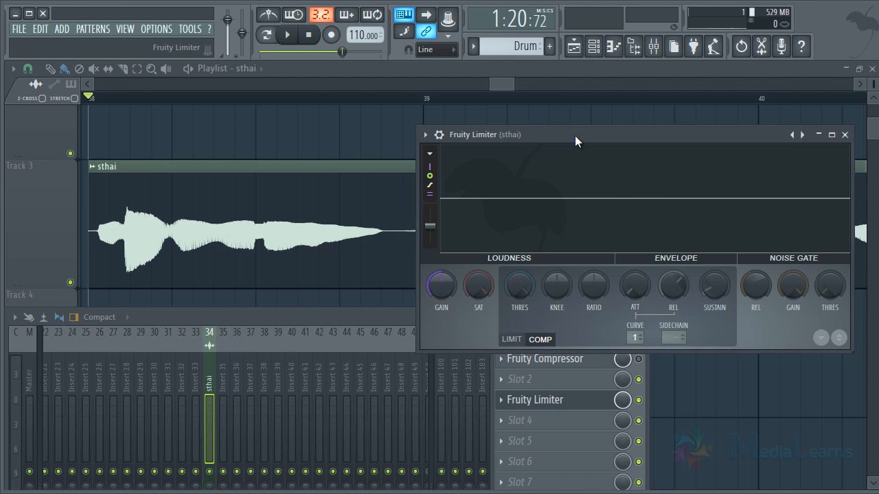
{"action": "left_click_drag", "start_coordinate": [574, 135], "coordinate": [601, 105]}
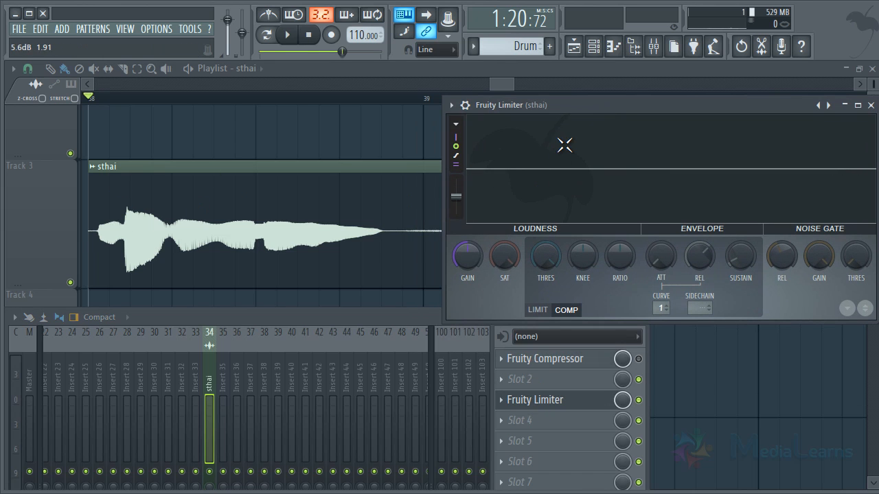
- Play the sthai vocal from bar 38 to examine its peaks in the Fruity Limiter graph, and stop playback
{"action": "key", "text": "space"}
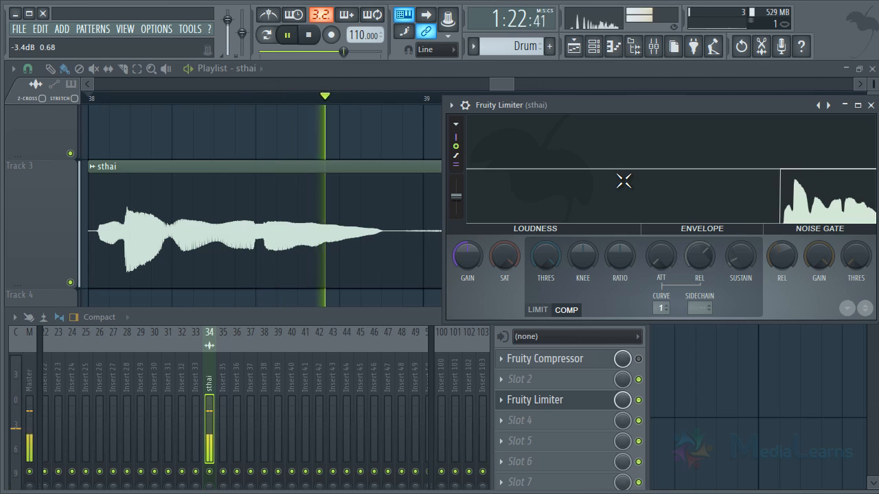
{"action": "key", "text": "space"}
{"action": "left_click", "coordinate": [621, 206]}
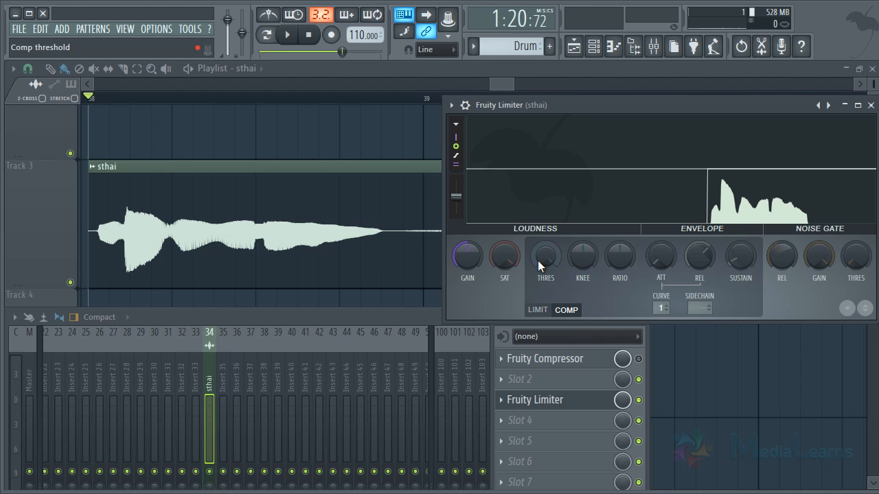
- Lower Fruity Limiter's compression threshold below the loud peak, to about the level of the quieter parts that follow
{"action": "left_click_drag", "start_coordinate": [538, 260], "coordinate": [528, 356]}
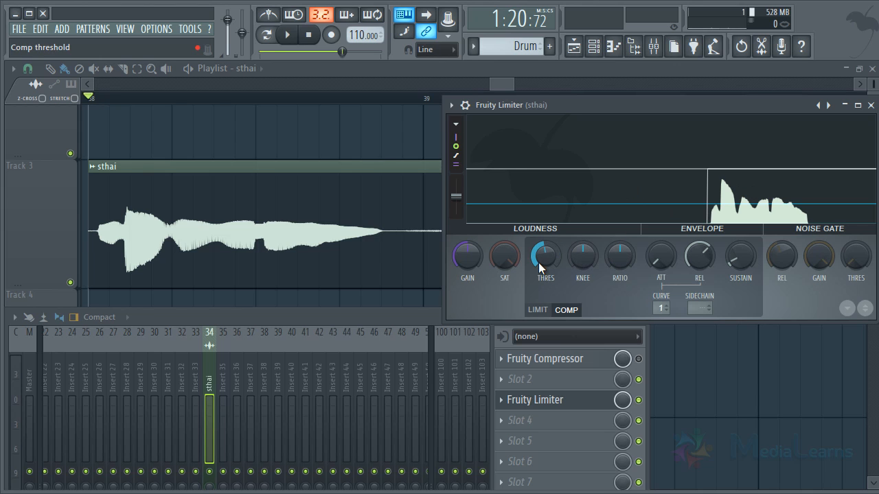
{"action": "left_click_drag", "start_coordinate": [538, 262], "coordinate": [532, 295]}
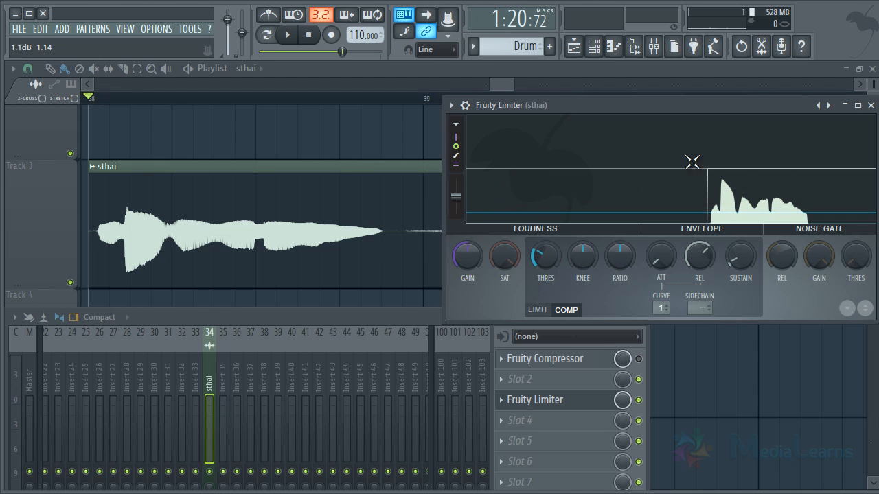
{"action": "left_click_drag", "start_coordinate": [546, 257], "coordinate": [536, 204]}
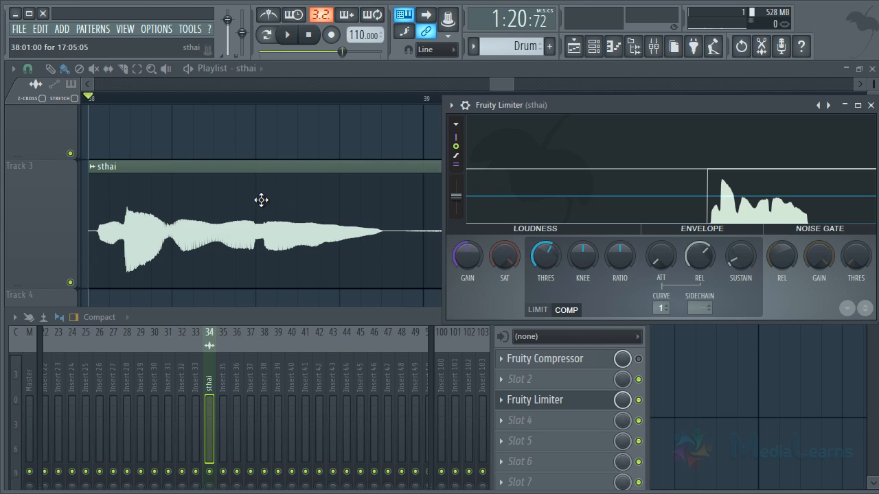
{"action": "mouse_move", "coordinate": [552, 264]}
{"action": "left_mouse_down"}
{"action": "mouse_move", "coordinate": [548, 285]}
{"action": "mouse_move", "coordinate": [561, 281]}
{"action": "mouse_move", "coordinate": [559, 271]}
{"action": "left_mouse_up"}
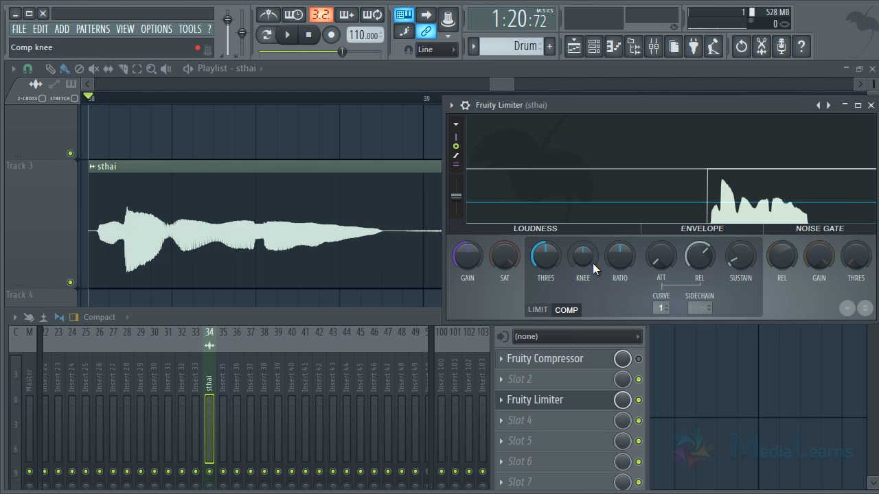
- Raise the compression ratio in Fruity Limiter and play the sthai vocal from bar 38 through it
{"action": "left_click_drag", "start_coordinate": [619, 258], "coordinate": [636, 197]}
{"action": "left_click_drag", "start_coordinate": [607, 265], "coordinate": [620, 238]}
{"action": "key", "text": "space"}
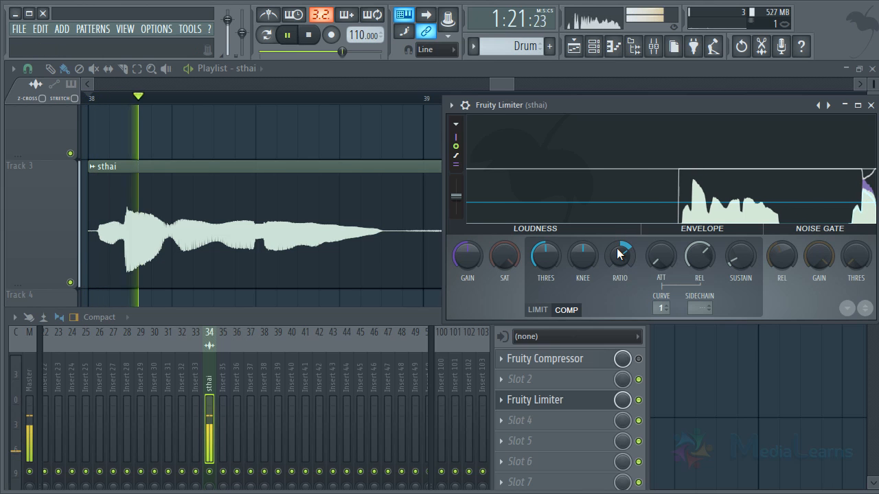
- Raise Fruity Limiter's compression ratio further, lower the threshold slightly, and audition the sthai vocal through the stronger compression
{"action": "left_click_drag", "start_coordinate": [620, 251], "coordinate": [620, 247]}
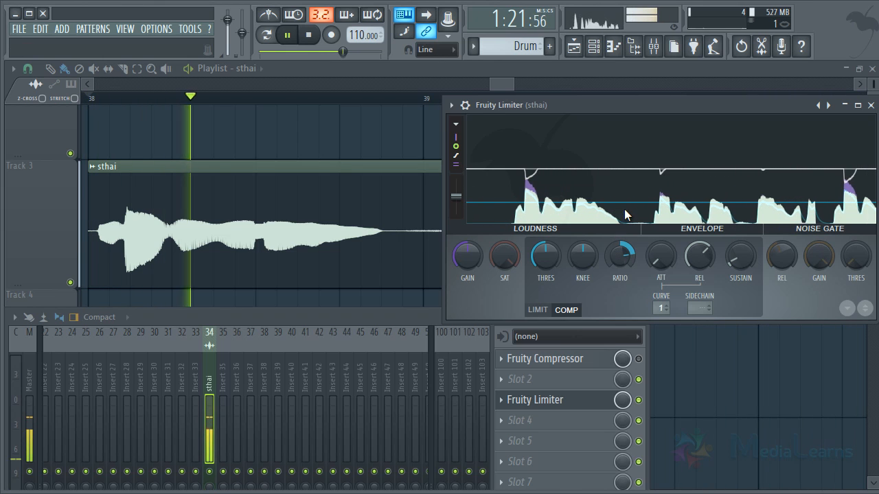
{"action": "key", "text": "space"}
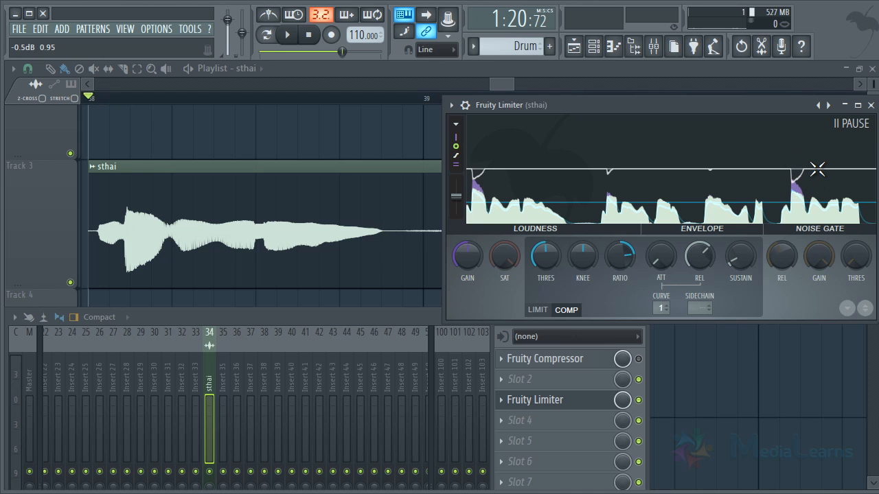
{"action": "left_click_drag", "start_coordinate": [539, 256], "coordinate": [538, 275]}
{"action": "left_click_drag", "start_coordinate": [621, 257], "coordinate": [627, 221]}
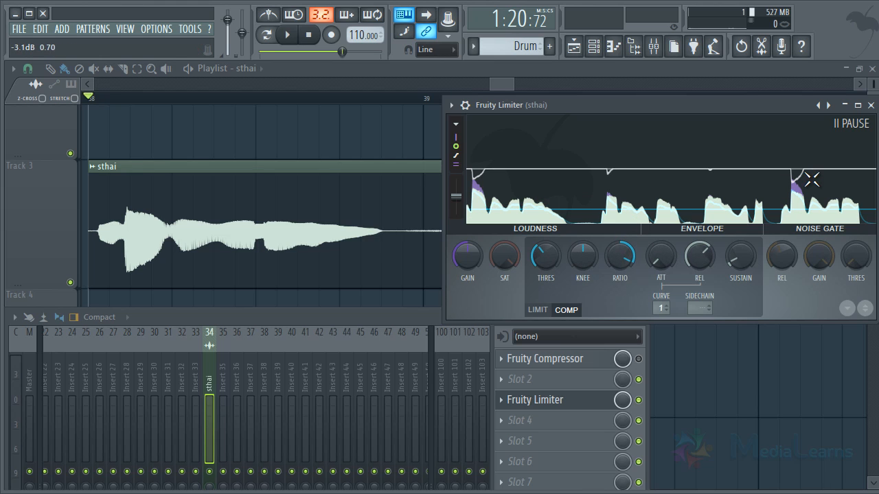
{"action": "key", "text": "space"}
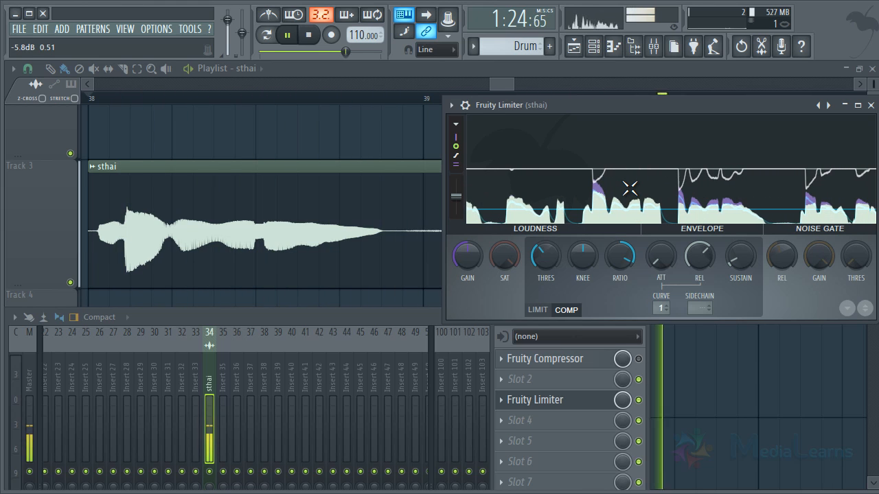
{"action": "key", "text": "space"}
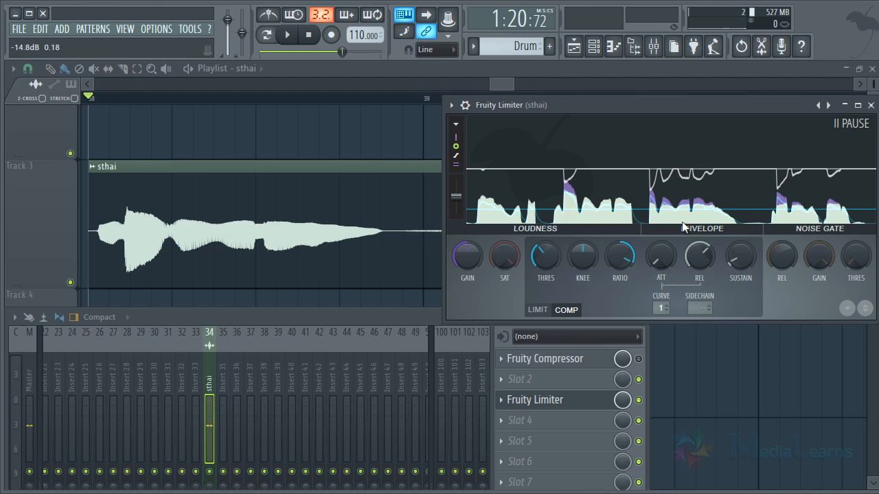
- Over-compress the sthai vocal with a very low threshold, maximum ratio and higher knee, and play it from bar 38
{"action": "left_click_drag", "start_coordinate": [540, 254], "coordinate": [547, 285]}
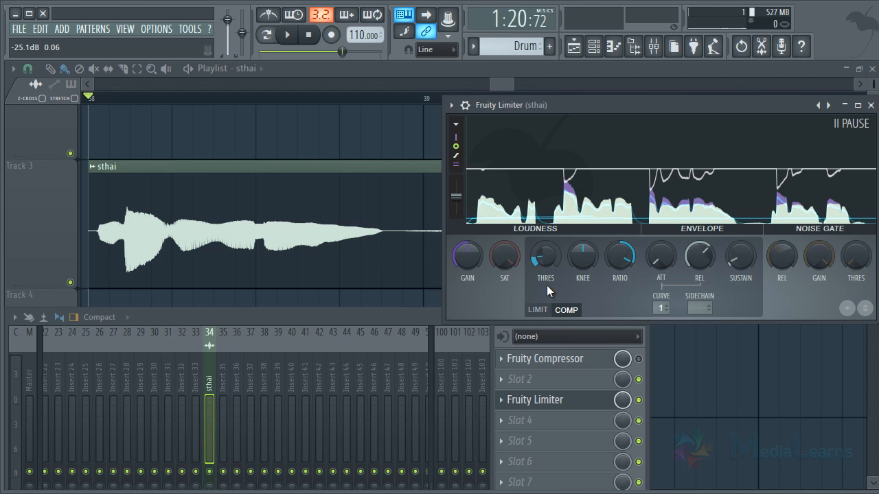
{"action": "left_click_drag", "start_coordinate": [636, 266], "coordinate": [621, 135]}
{"action": "left_click_drag", "start_coordinate": [582, 256], "coordinate": [578, 203]}
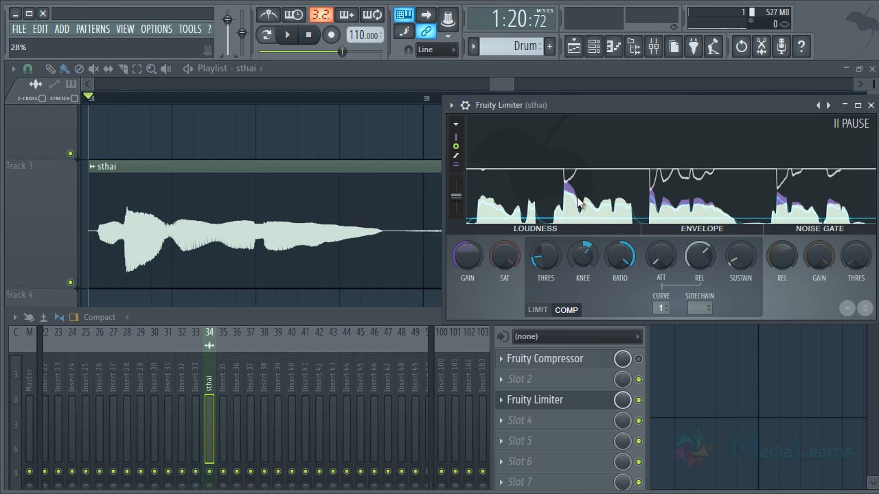
{"action": "left_click_drag", "start_coordinate": [591, 242], "coordinate": [554, 190]}
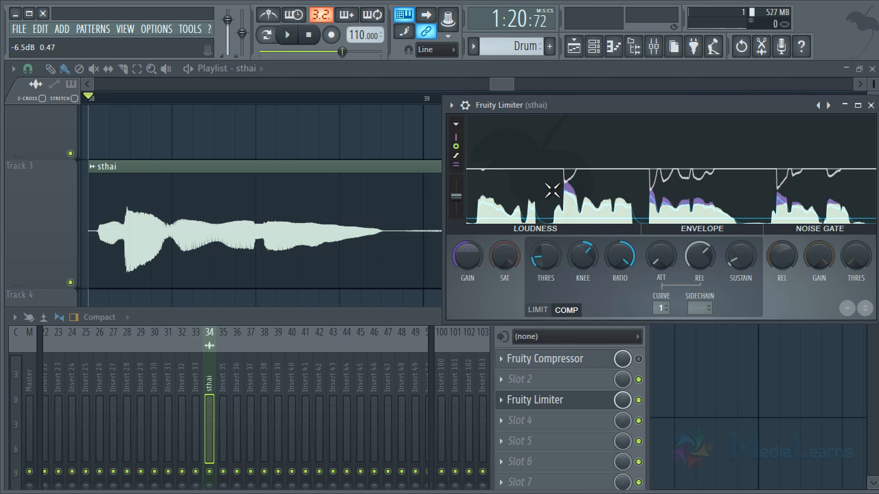
{"action": "key", "text": "space"}
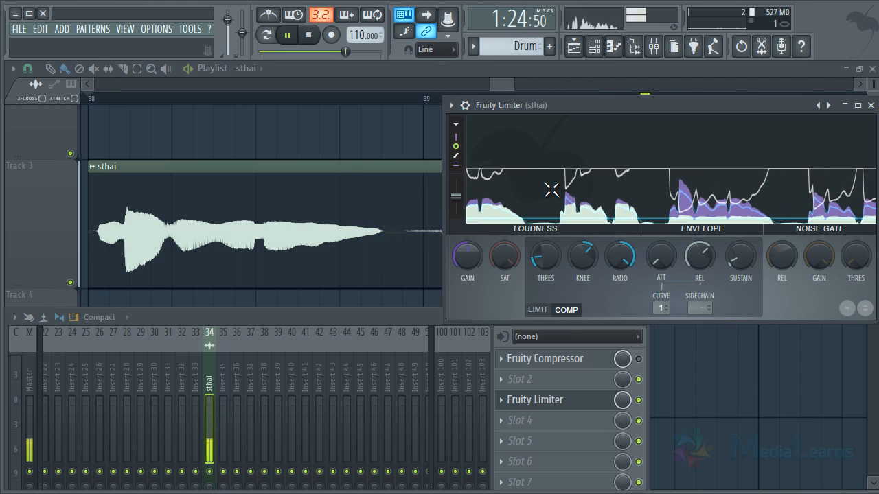
{"action": "key", "text": "space"}
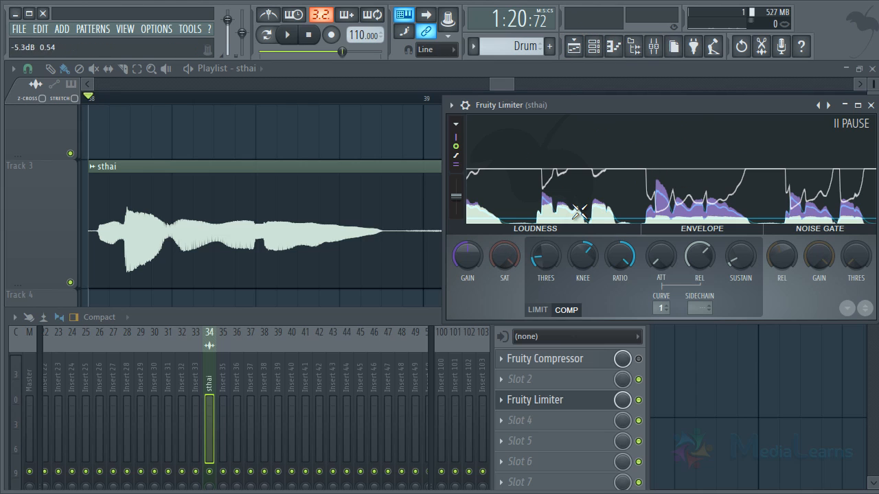
- Raise Fruity Limiter's gain to make up for the lost level, play the sthai vocal, and stop playback
{"action": "left_click_drag", "start_coordinate": [467, 256], "coordinate": [486, 194]}
{"action": "key", "text": "space"}
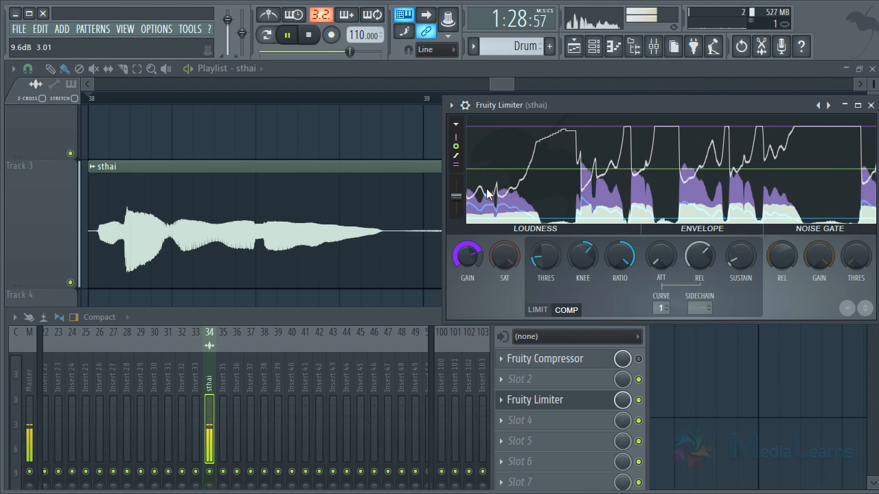
{"action": "key", "text": "space"}
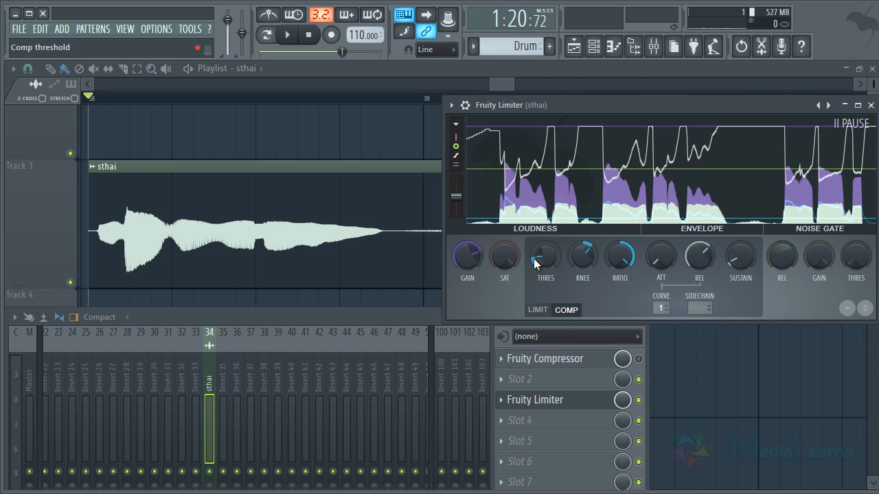
- Reset Fruity Limiter's gain, threshold, knee and ratio to their defaults and play the uncompressed sthai vocal for comparison
{"action": "right_click", "coordinate": [471, 260]}
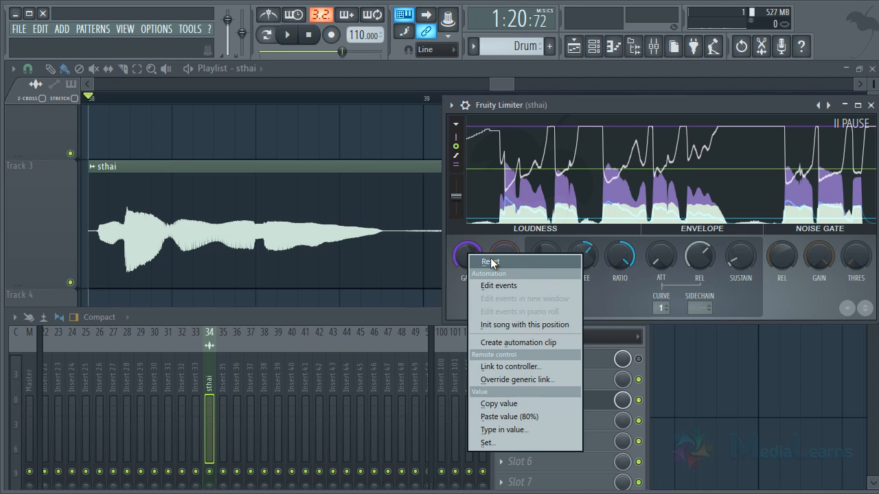
{"action": "left_click", "coordinate": [488, 258]}
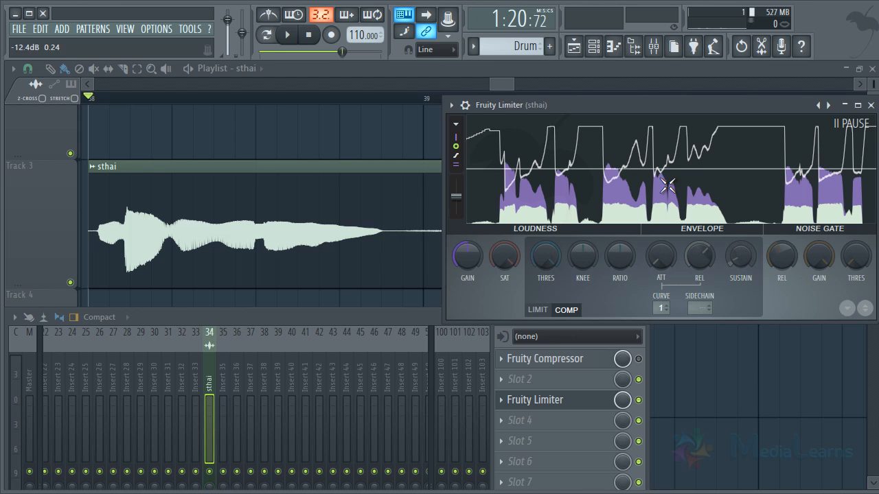
{"action": "key", "text": "space"}
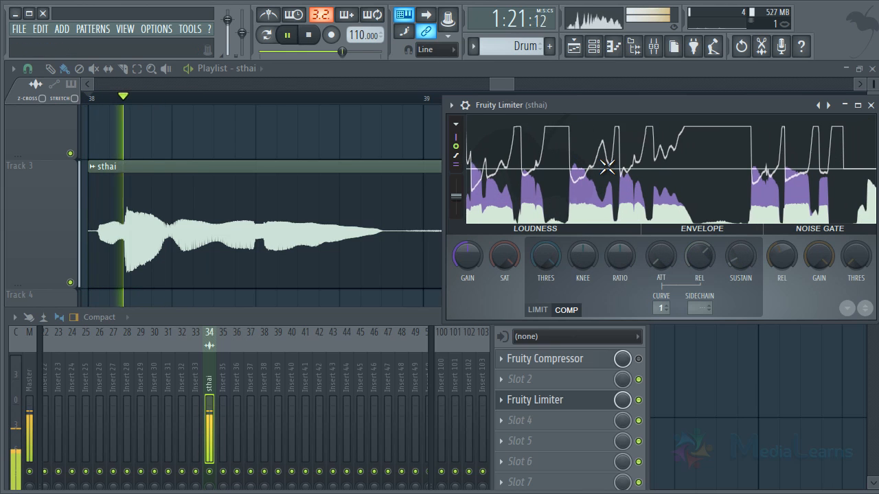
{"action": "key", "text": "space"}
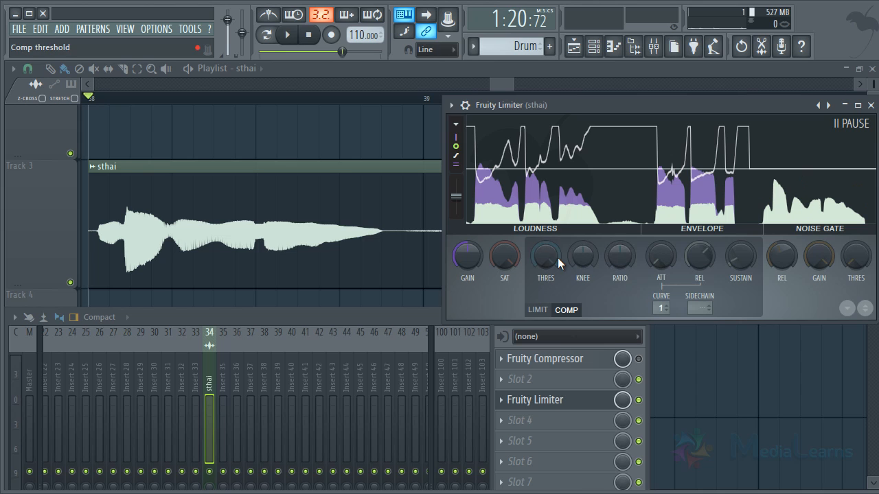
- Lower the compression threshold to about the level of the quieter vocal parts, raise the ratio moderately, and play the result
{"action": "left_click_drag", "start_coordinate": [557, 258], "coordinate": [560, 349]}
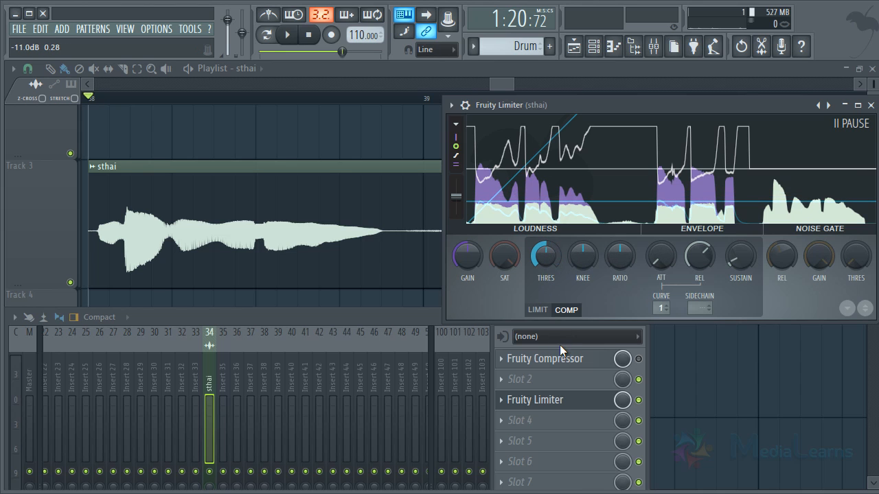
{"action": "left_click_drag", "start_coordinate": [537, 257], "coordinate": [561, 251]}
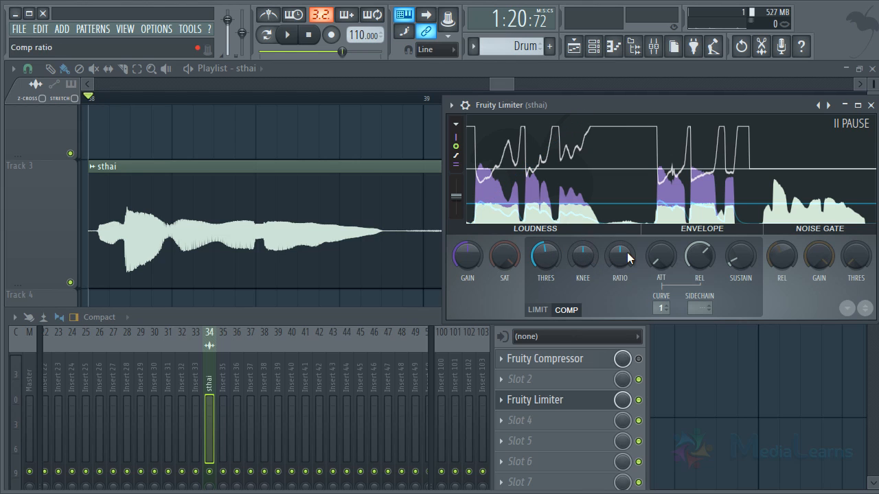
{"action": "left_click_drag", "start_coordinate": [627, 252], "coordinate": [644, 202]}
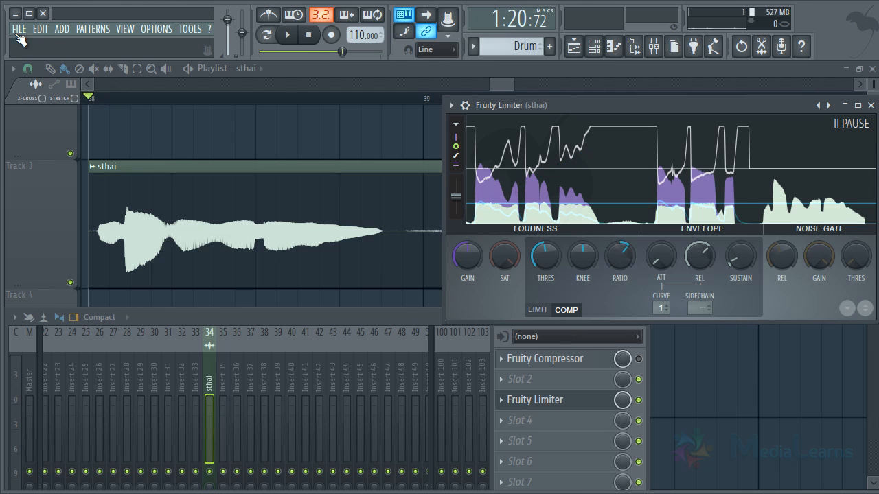
{"action": "left_click_drag", "start_coordinate": [624, 255], "coordinate": [638, 231]}
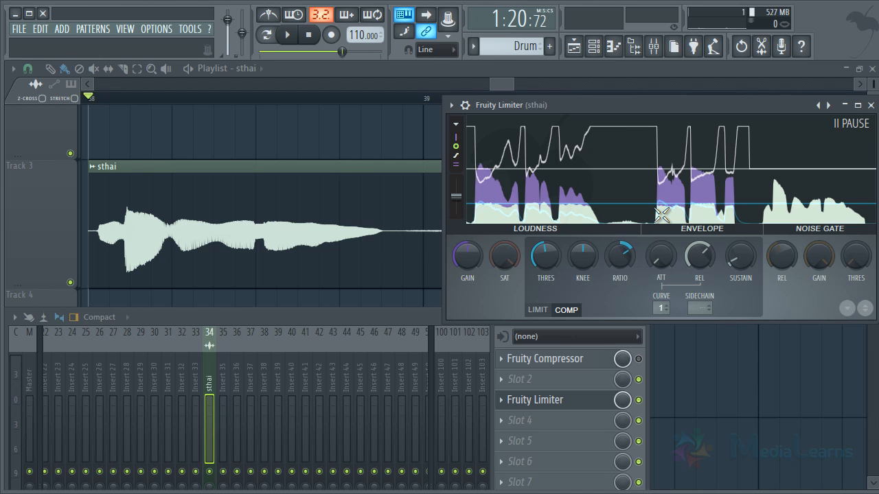
{"action": "key", "text": "space"}
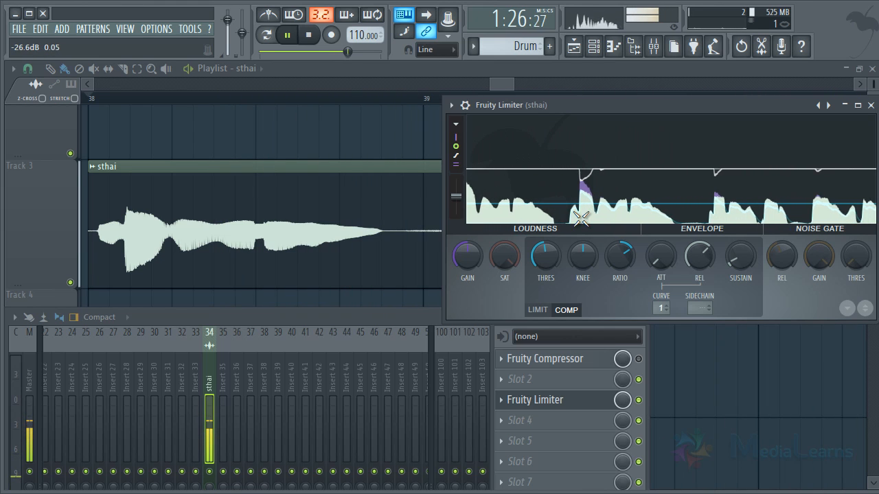
{"action": "key", "text": "space"}
{"action": "left_click", "coordinate": [601, 193]}
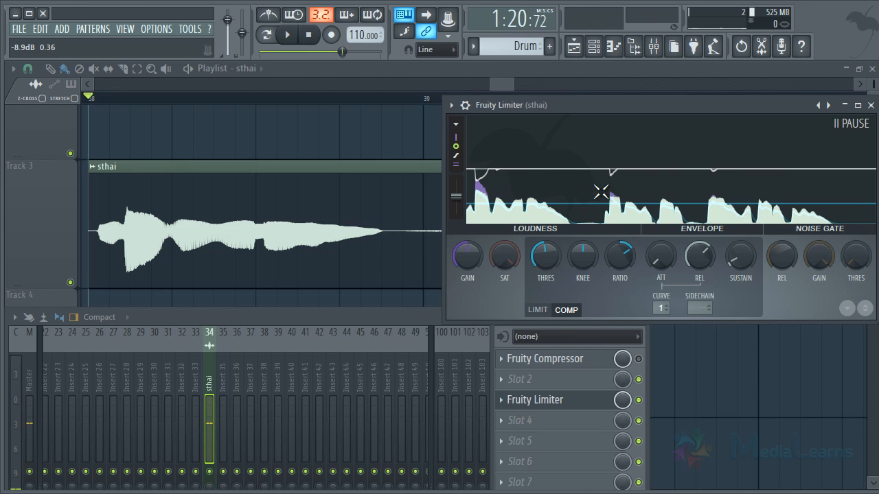
- Lower the compression threshold slightly more, fine-tune the ratio, and replay the sthai vocal from bar 38 to check the peaks
{"action": "left_click_drag", "start_coordinate": [543, 260], "coordinate": [539, 266]}
{"action": "left_click", "coordinate": [511, 214]}
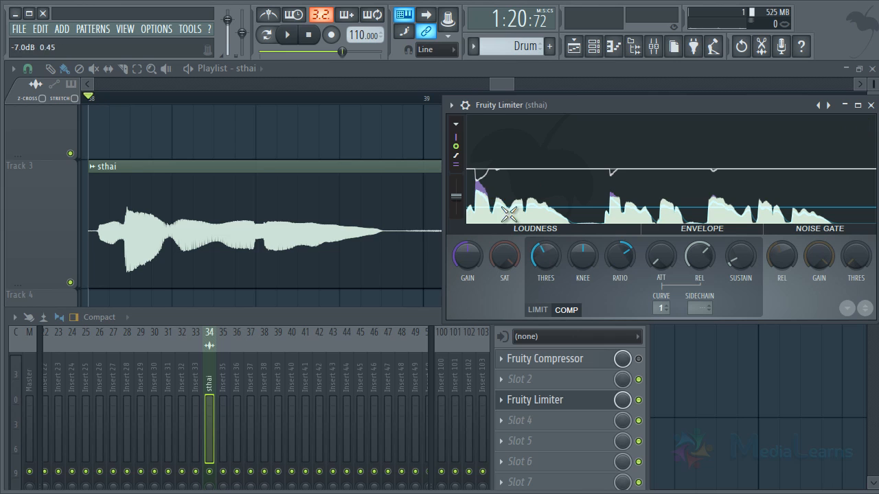
{"action": "key", "text": "space"}
{"action": "key", "text": "space"}
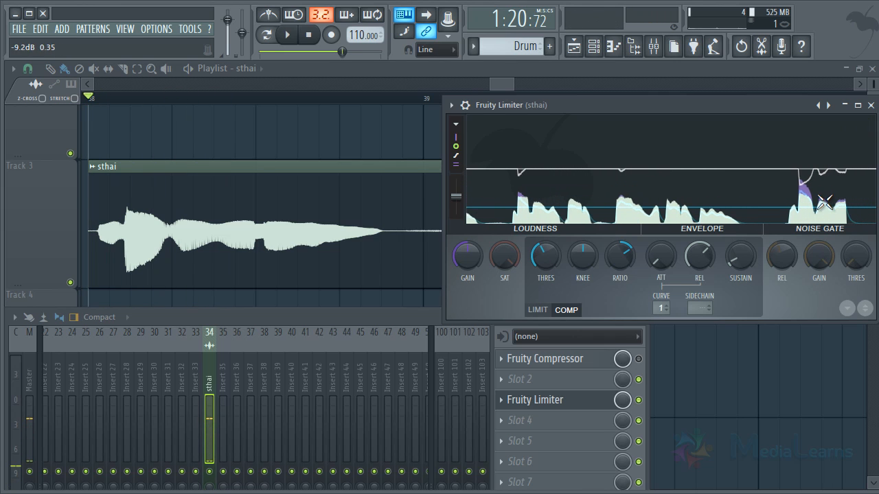
{"action": "left_click_drag", "start_coordinate": [616, 254], "coordinate": [616, 257]}
{"action": "key", "text": "space"}
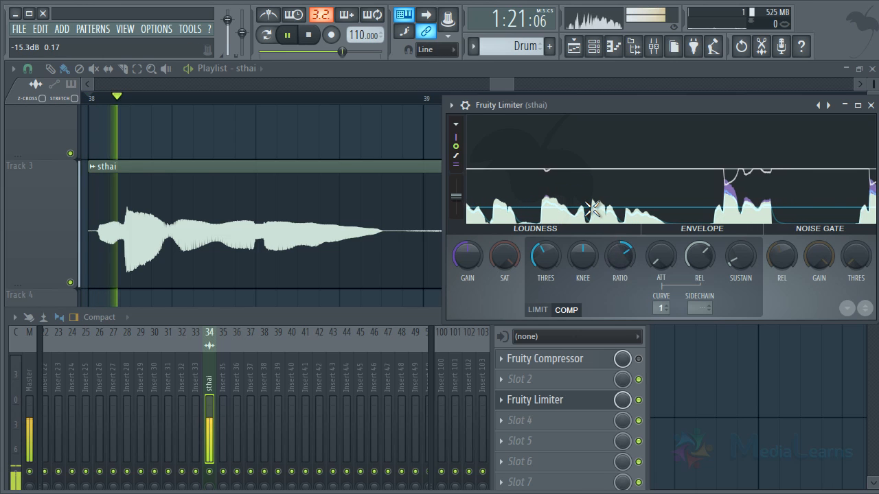
{"action": "key", "text": "space"}
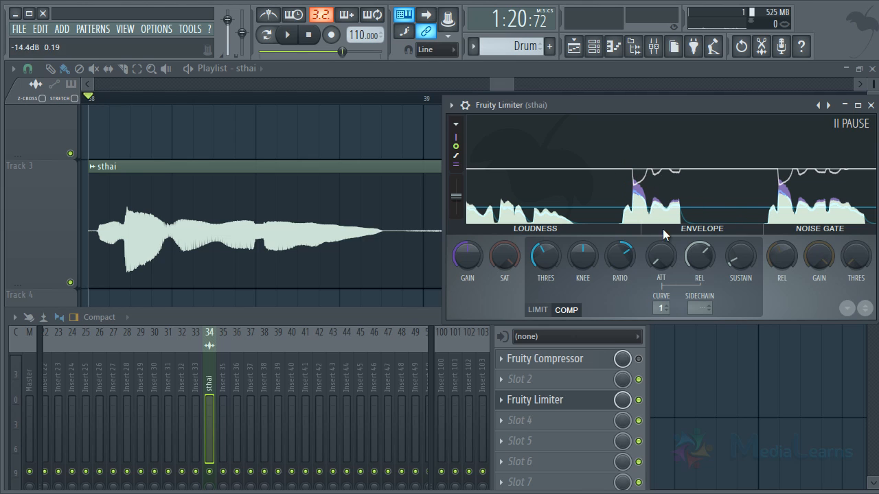
- Raise Fruity Limiter's attack time moderately and play the sthai vocal to compare how the first peak is compressed
{"action": "left_click_drag", "start_coordinate": [661, 256], "coordinate": [673, 222]}
{"action": "left_click_drag", "start_coordinate": [666, 249], "coordinate": [666, 272]}
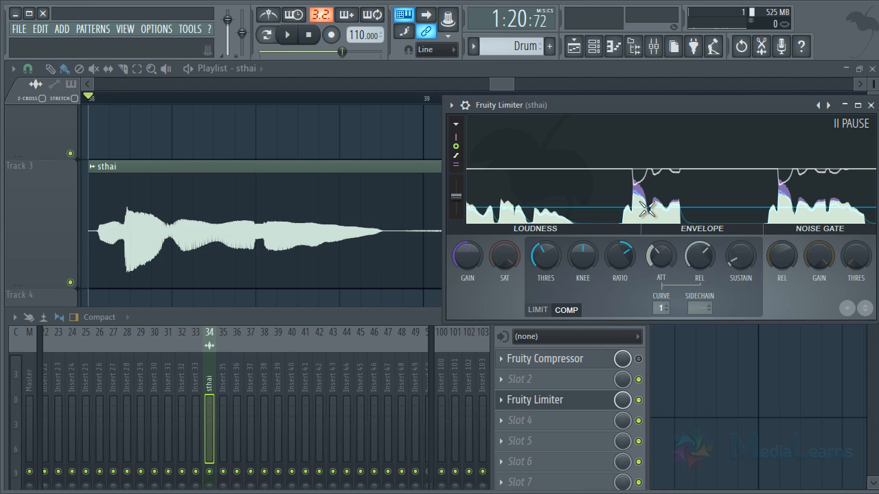
{"action": "key", "text": "space"}
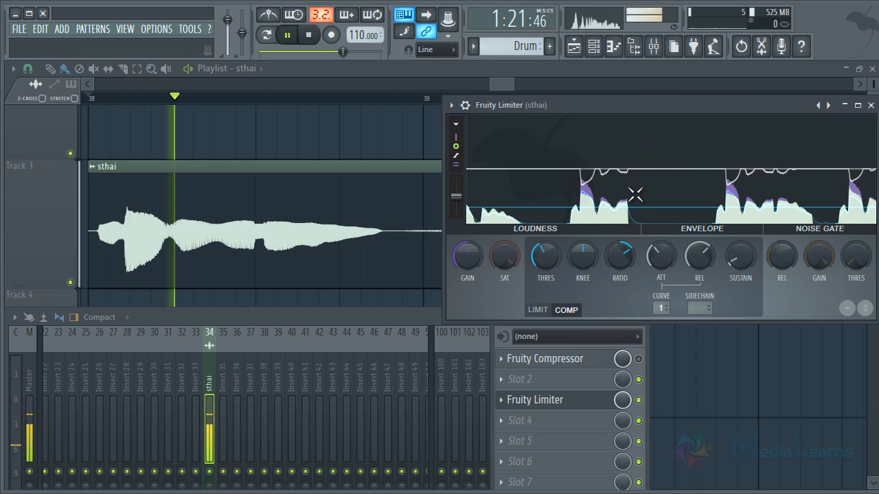
{"action": "key", "text": "space"}
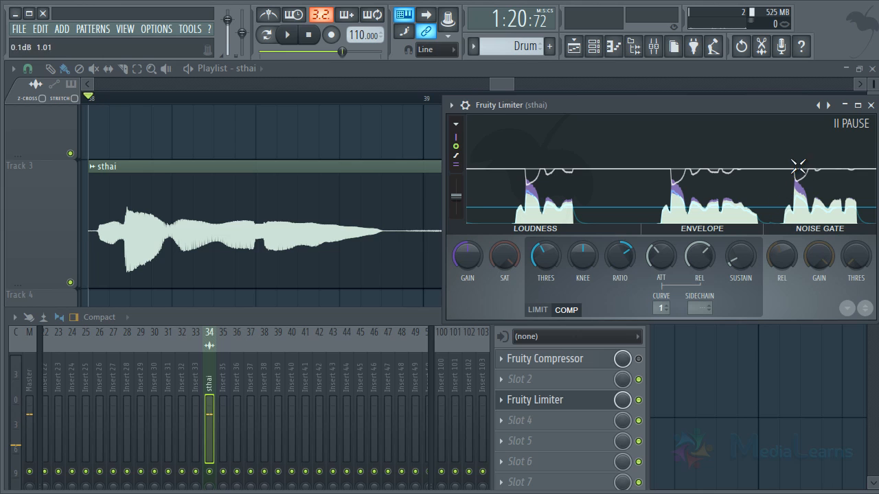
- Set the attack time to about 274 ms, play the start of the sthai vocal, and stop playback
{"action": "left_click_drag", "start_coordinate": [655, 265], "coordinate": [639, 68]}
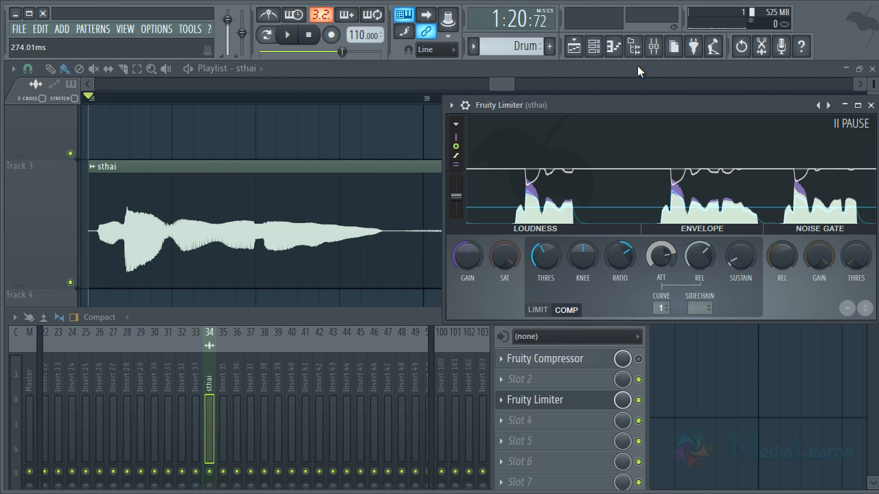
{"action": "key", "text": "space"}
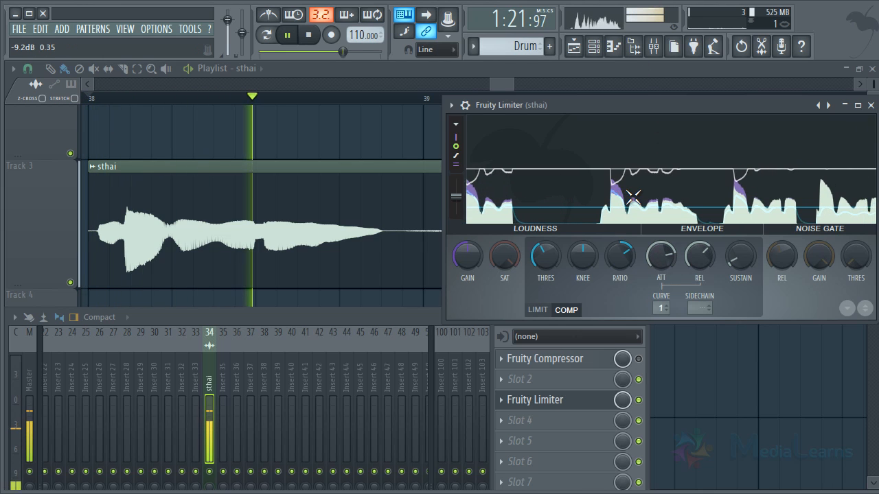
{"action": "key", "text": "space"}
- Shorten the attack time to about 67 ms, raise it slightly, and play the sthai vocal after each change
{"action": "left_click_drag", "start_coordinate": [661, 256], "coordinate": [678, 355]}
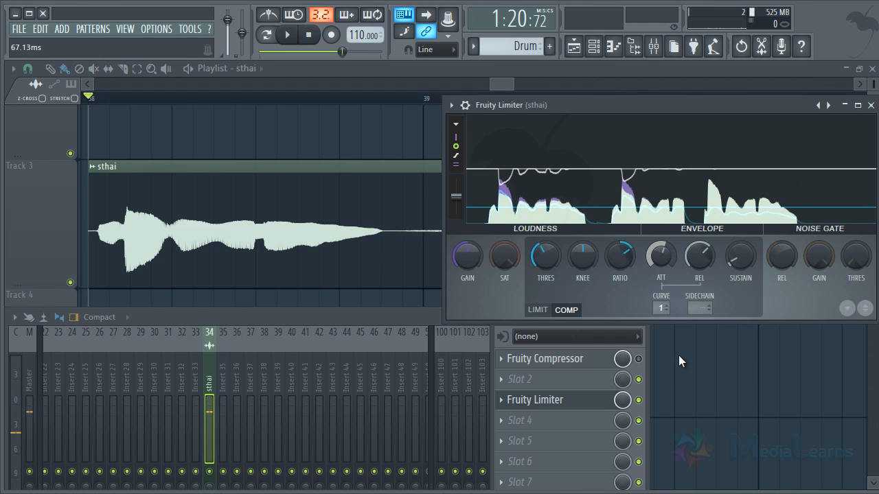
{"action": "key", "text": "space"}
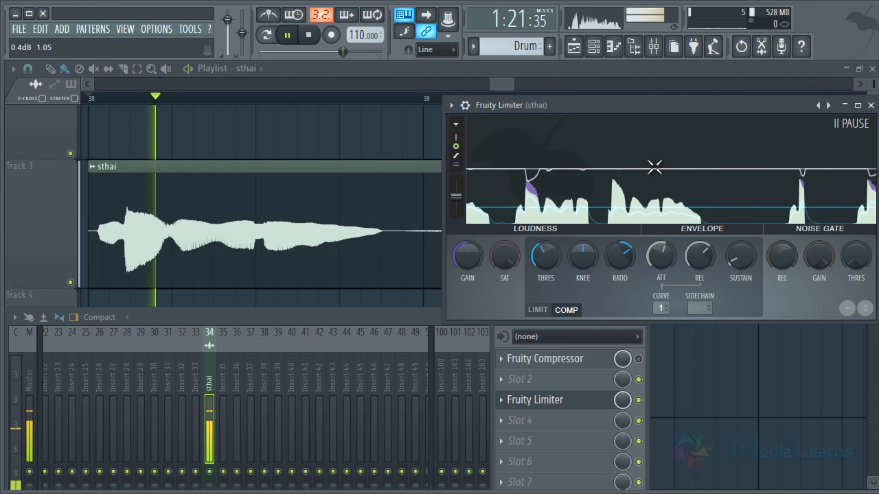
{"action": "key", "text": "space"}
{"action": "left_click_drag", "start_coordinate": [663, 255], "coordinate": [662, 246]}
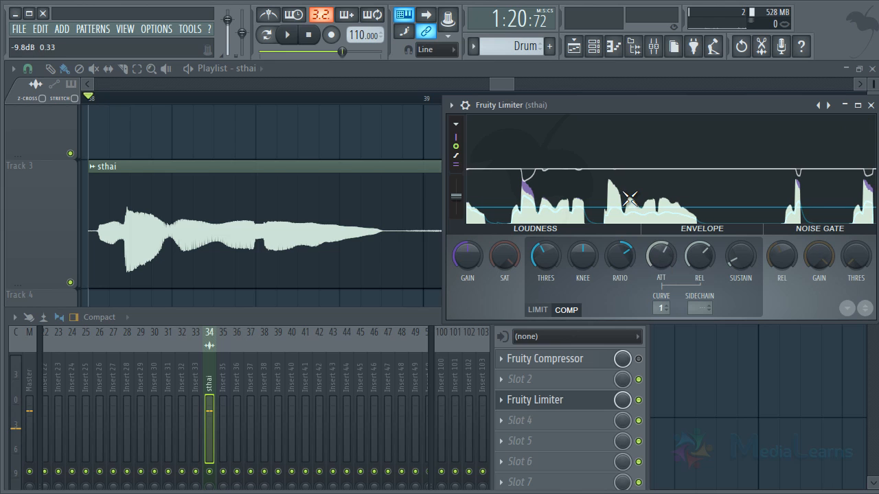
{"action": "key", "text": "space"}
- Play the start of the sthai vocal repeatedly to compare how the attack setting treats the first peak
{"action": "key", "text": "space"}
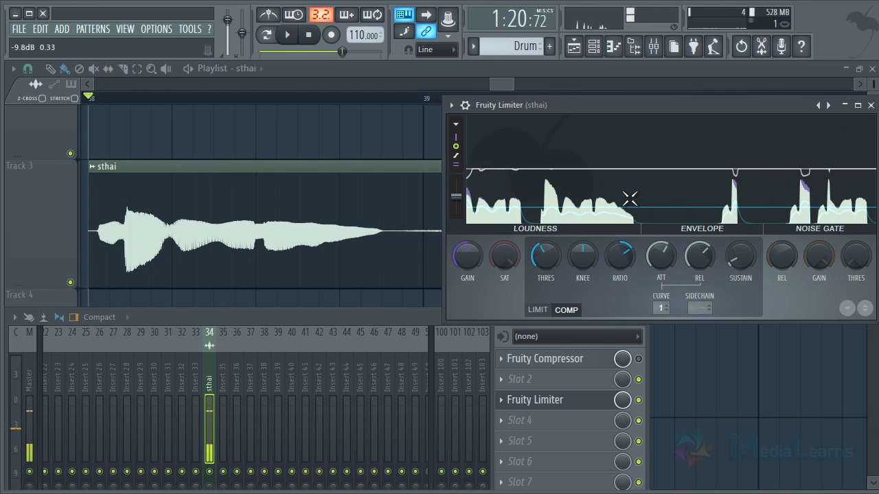
{"action": "key", "text": "space"}
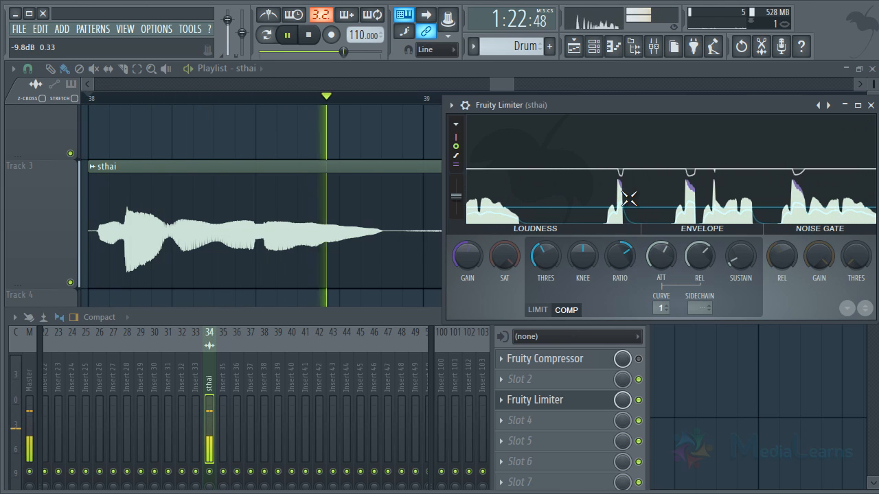
{"action": "key", "text": "space"}
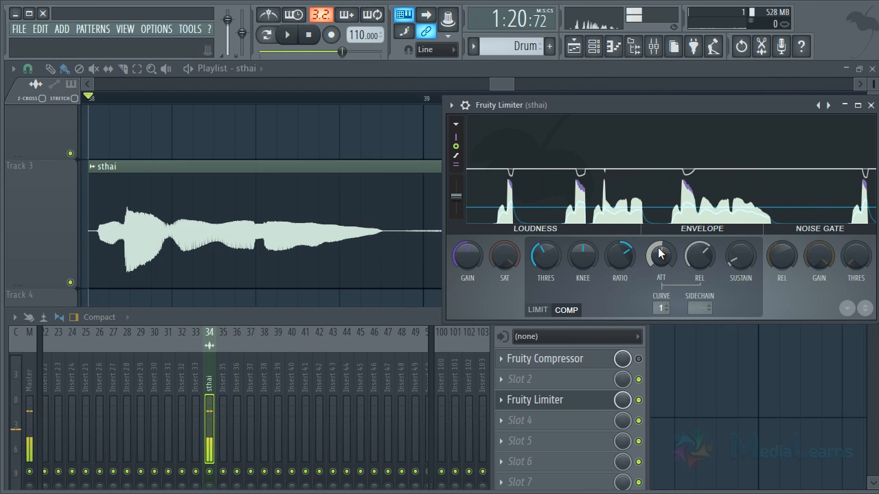
{"action": "key", "text": "space"}
{"action": "key", "text": "space"}
{"action": "mouse_move", "coordinate": [649, 201]}
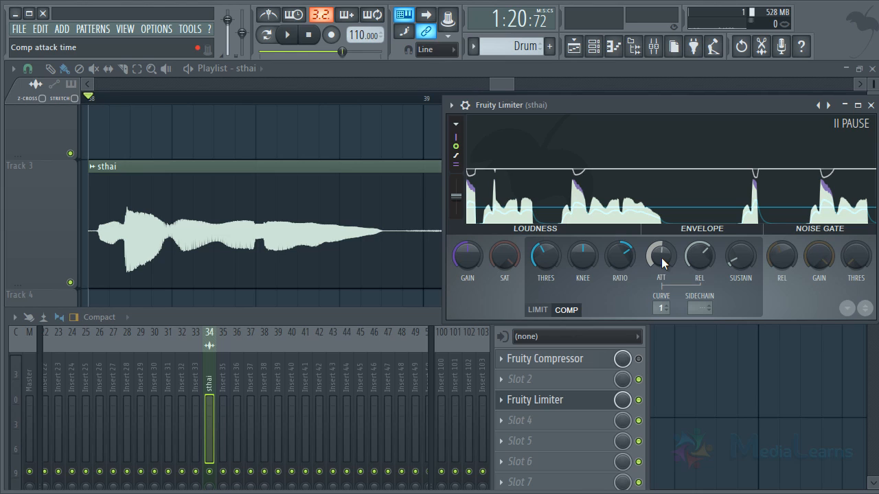
- Reduce Fruity Limiter's compression attack and release times to their minimum, playing the sthai vocal between the two changes
{"action": "left_click_drag", "start_coordinate": [661, 257], "coordinate": [671, 405]}
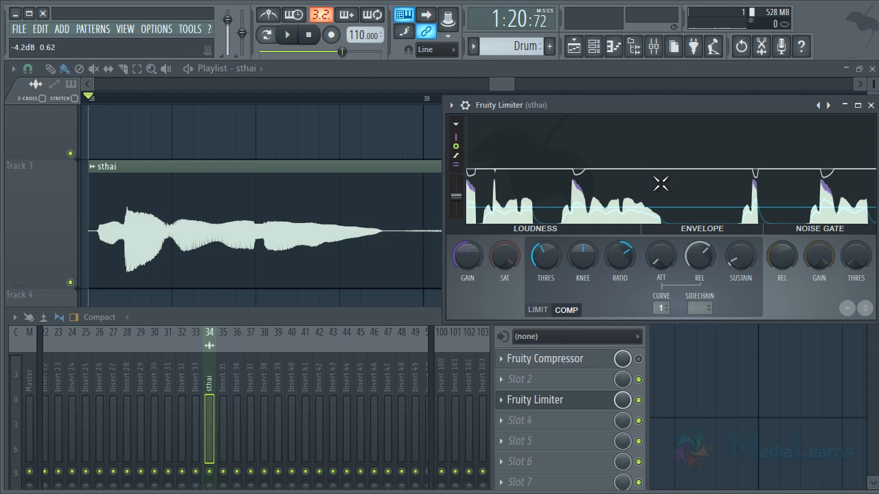
{"action": "key", "text": "space"}
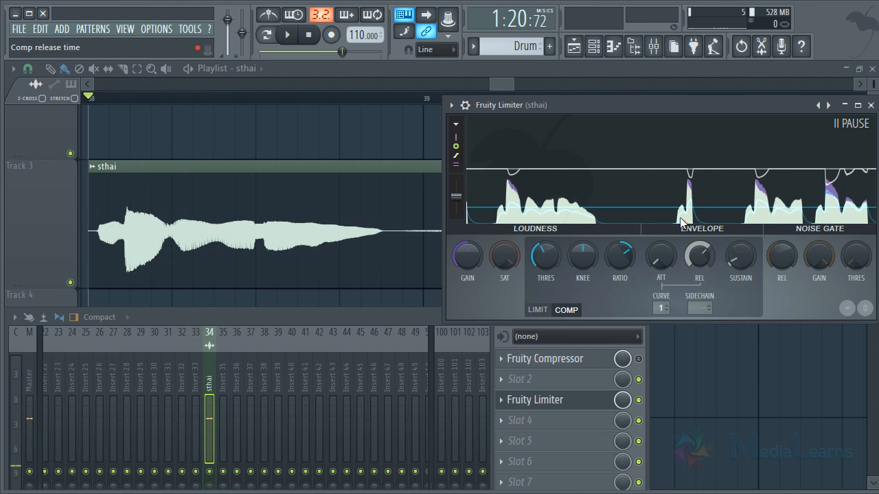
{"action": "left_click_drag", "start_coordinate": [700, 258], "coordinate": [678, 264]}
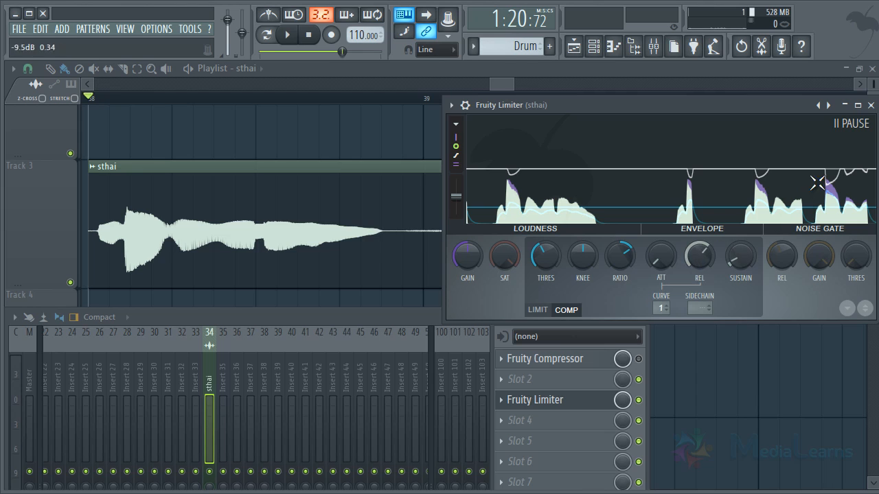
{"action": "mouse_move", "coordinate": [699, 257]}
{"action": "left_mouse_down"}
{"action": "mouse_move", "coordinate": [692, 292]}
{"action": "mouse_move", "coordinate": [698, 258]}
{"action": "left_mouse_up"}
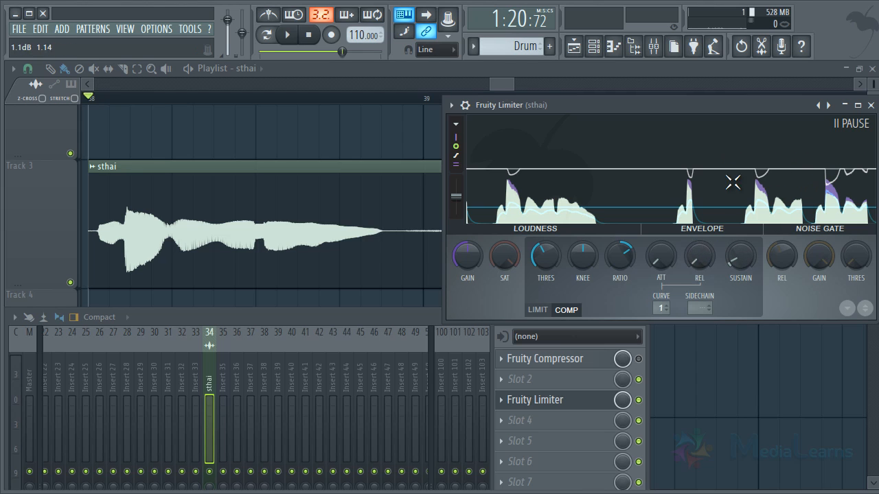
- Play the sthai vocal while raising the attack time slightly and lowering the compression threshold strongly
{"action": "key", "text": "space"}
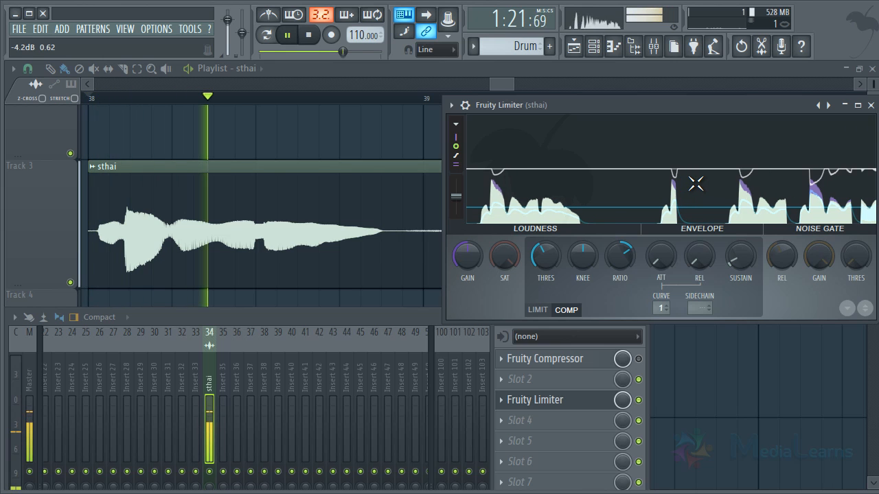
{"action": "left_click_drag", "start_coordinate": [659, 256], "coordinate": [656, 260]}
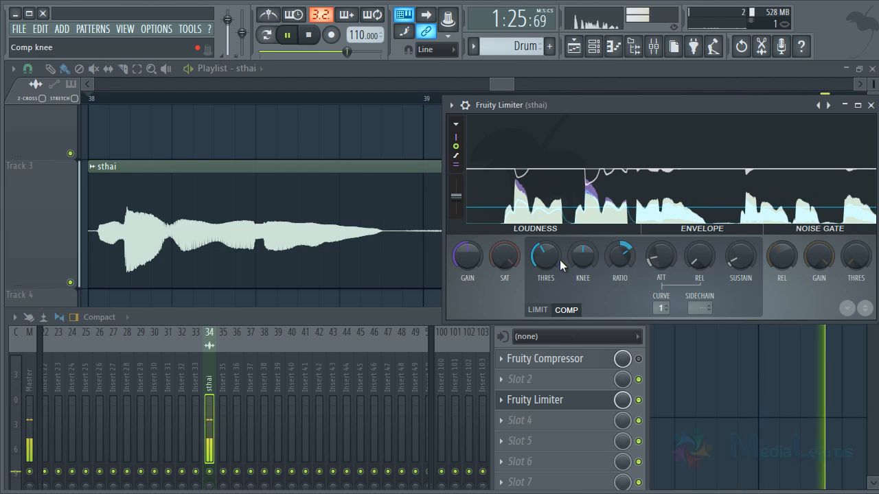
{"action": "left_click_drag", "start_coordinate": [559, 259], "coordinate": [543, 253]}
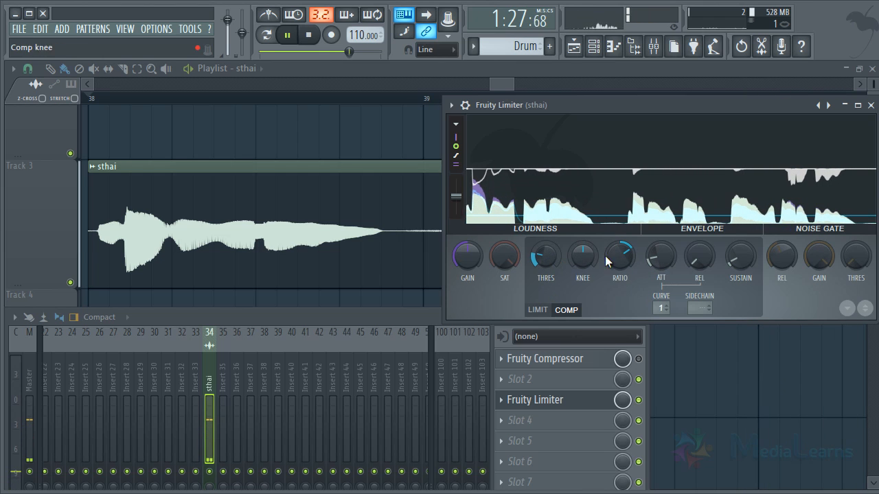
- Raise the compression release time to about 7.76 ms during playback, and stop the song
{"action": "left_click_drag", "start_coordinate": [697, 257], "coordinate": [693, 226]}
{"action": "left_click_drag", "start_coordinate": [687, 259], "coordinate": [688, 226]}
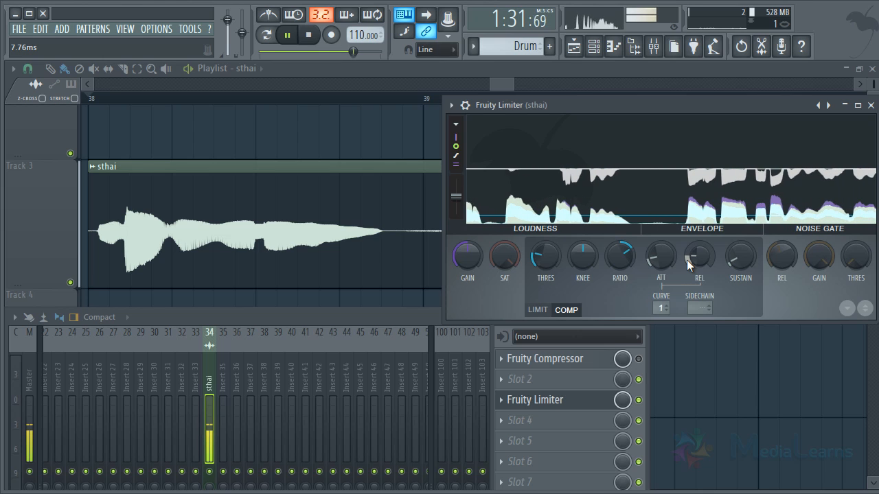
{"action": "key", "text": "space"}
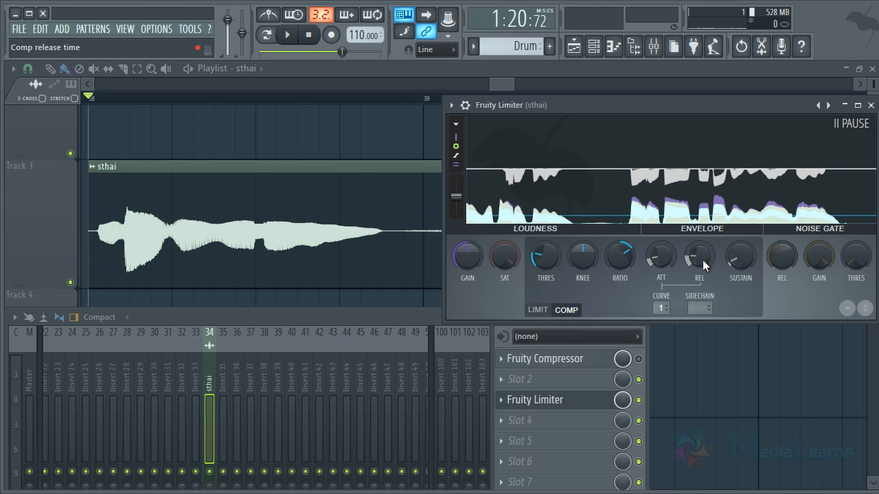
- Reset the compression release time to its default and play the sthai vocal
{"action": "right_click", "coordinate": [690, 259]}
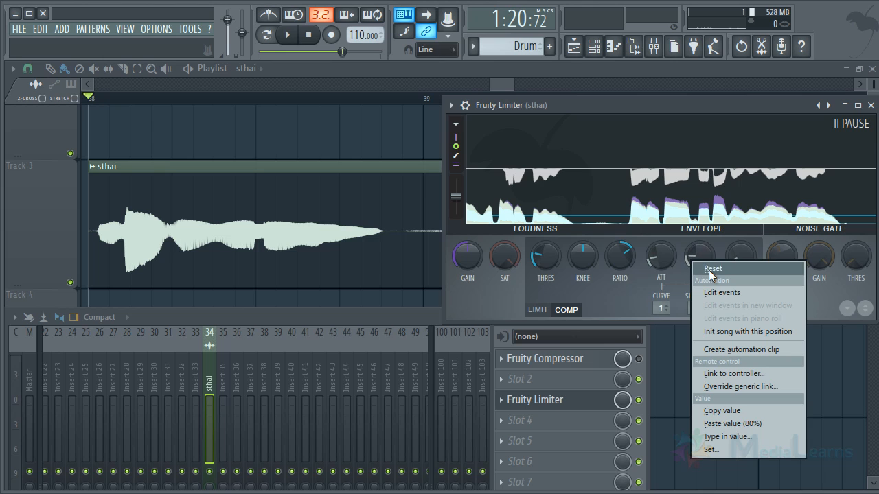
{"action": "left_click", "coordinate": [708, 269]}
{"action": "left_click_drag", "start_coordinate": [705, 259], "coordinate": [705, 251]}
{"action": "key", "text": "space"}
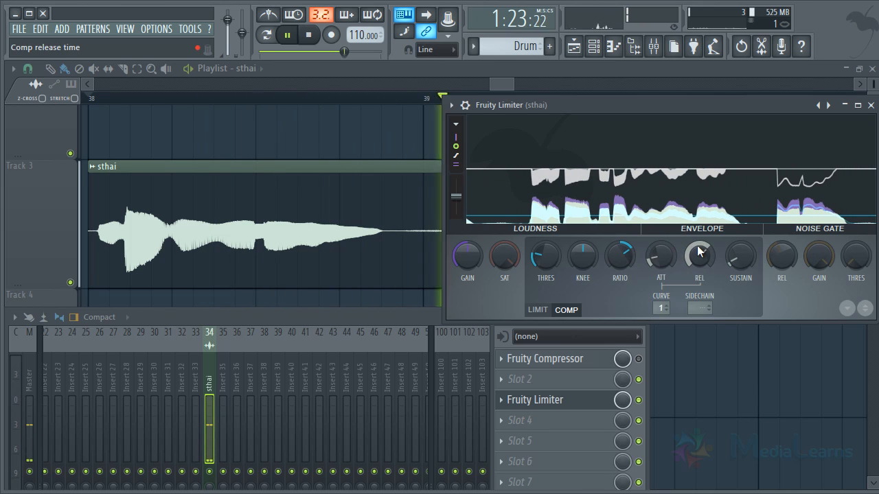
- Shorten the release time, readjust it to about 30.95 ms, and replay the sthai vocal to compare the recovery
{"action": "left_click_drag", "start_coordinate": [693, 253], "coordinate": [693, 288]}
{"action": "key", "text": "space"}
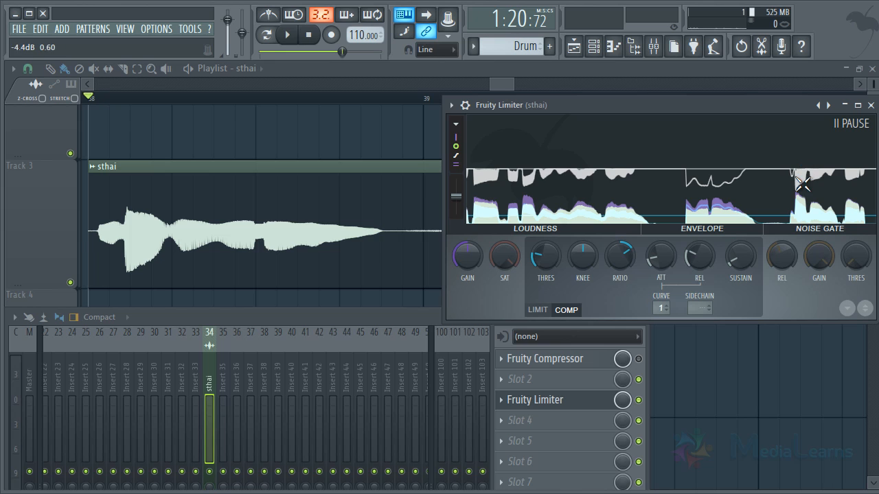
{"action": "key", "text": "space"}
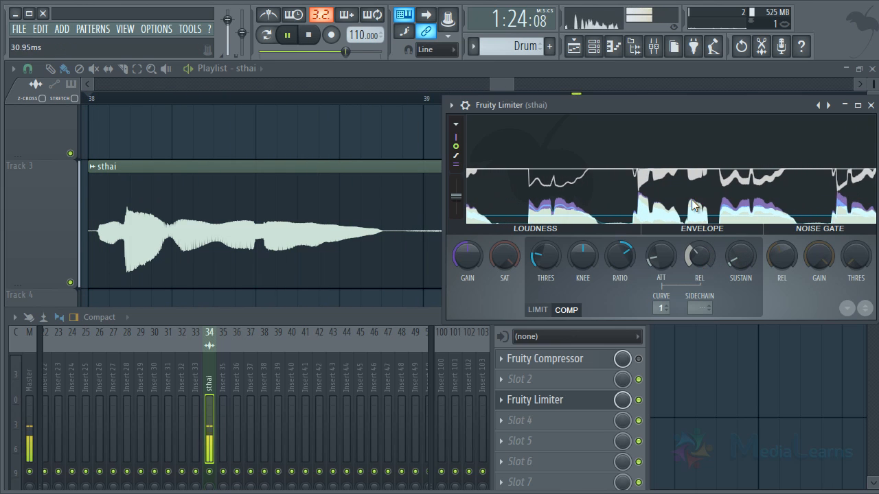
{"action": "key", "text": "space"}
{"action": "left_click", "coordinate": [693, 174]}
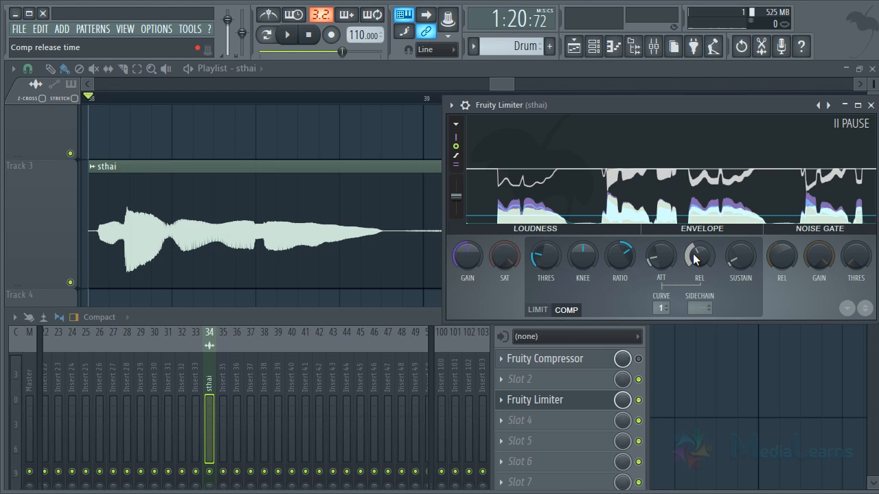
- Lengthen the release time back to its default and play the sthai vocal from bar 38, stopping after the first phrases
{"action": "left_click_drag", "start_coordinate": [693, 254], "coordinate": [700, 223]}
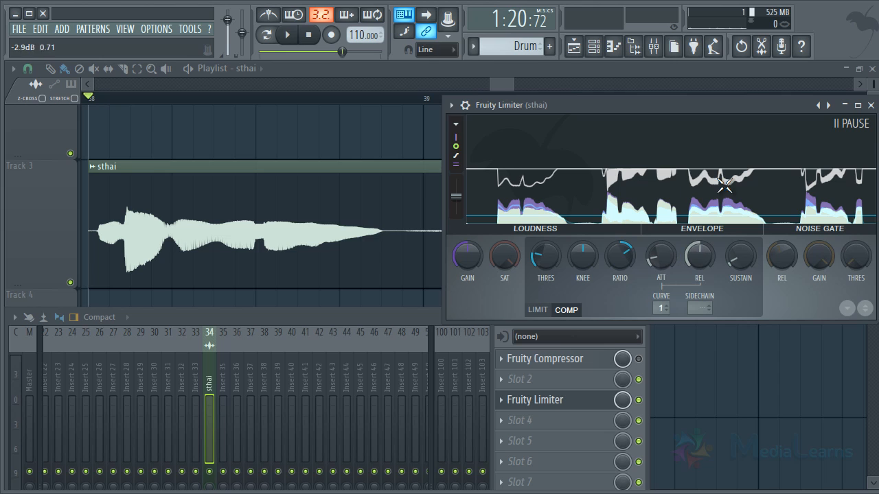
{"action": "right_click", "coordinate": [700, 254]}
{"action": "left_click", "coordinate": [680, 262]}
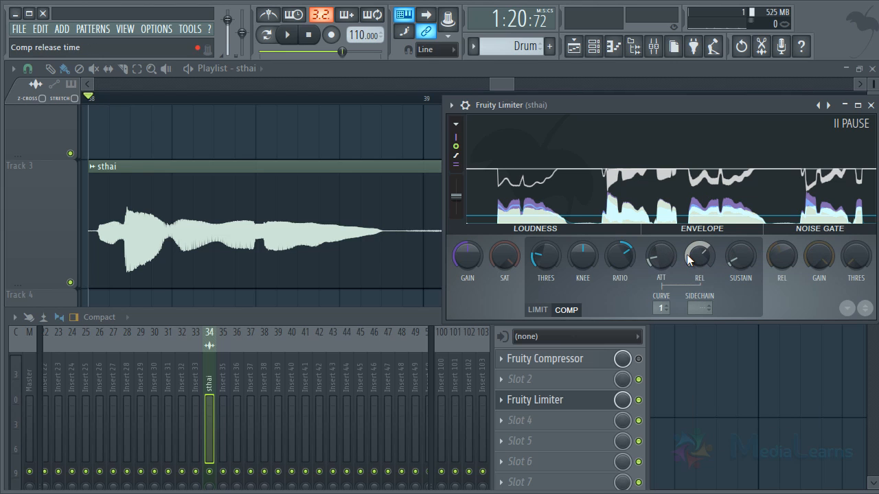
{"action": "key", "text": "space"}
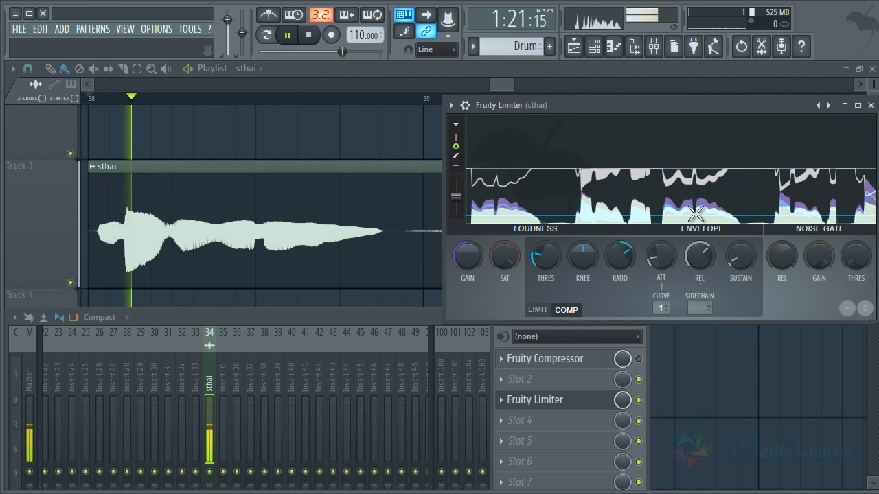
{"action": "key", "text": "space"}
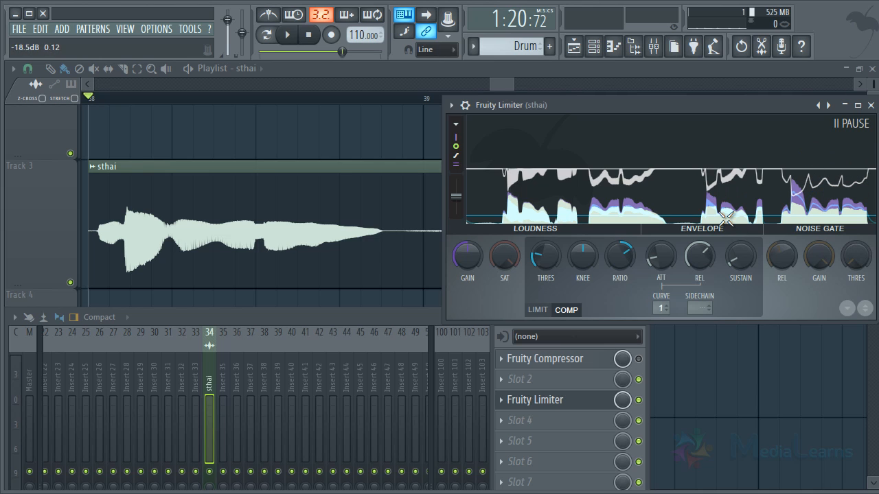
- Try compression curves 3 and 7 while playing the sthai vocal, and stop playback
{"action": "key", "text": "space"}
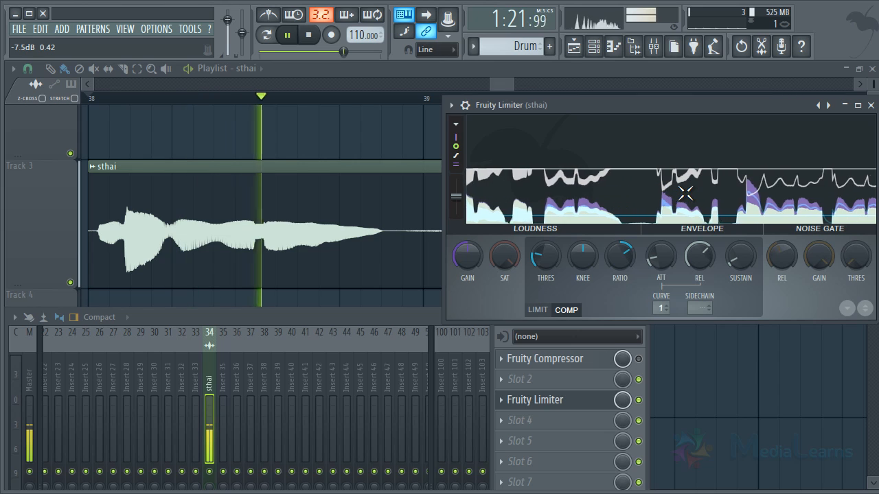
{"action": "key", "text": "space"}
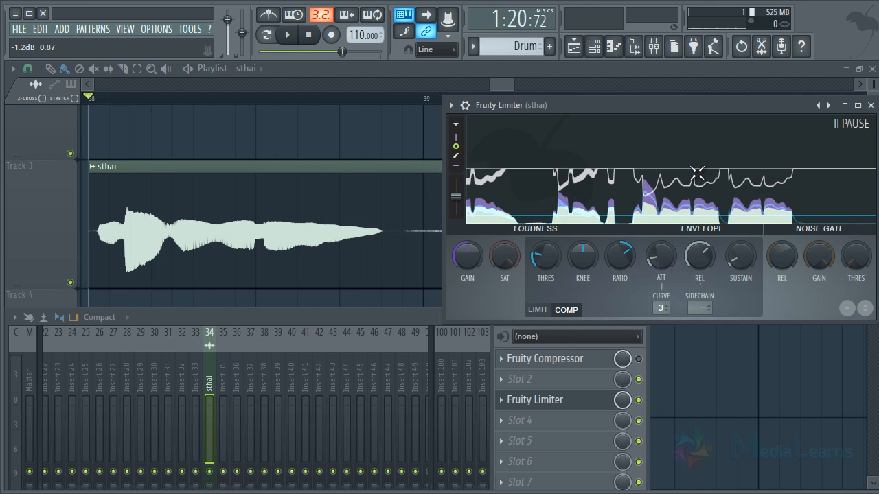
{"action": "key", "text": "space"}
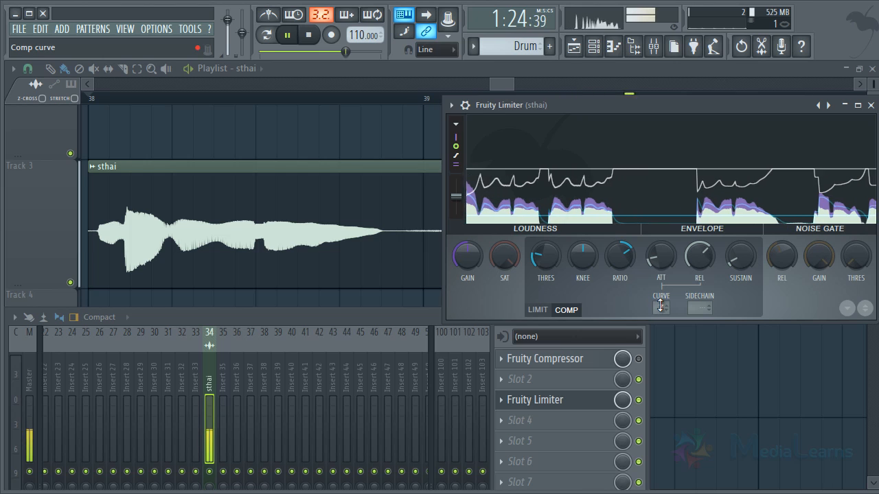
{"action": "key", "text": "space"}
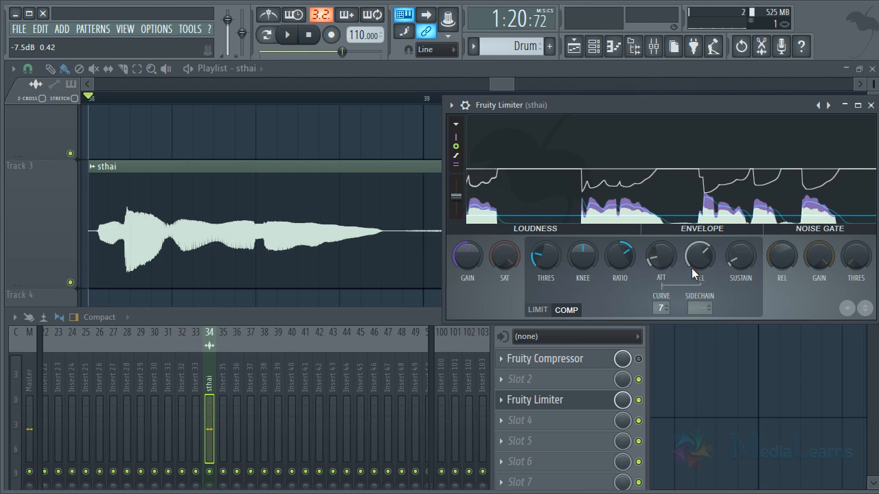
- Set the compression curve to 1 and play the start of the sthai vocal to check the result
{"action": "left_click_drag", "start_coordinate": [660, 308], "coordinate": [655, 447]}
{"action": "key", "text": "space"}
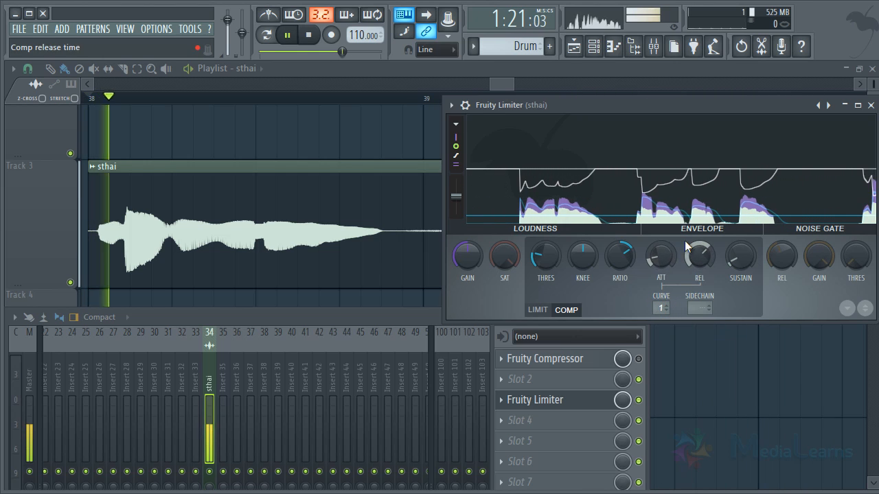
{"action": "key", "text": "space"}
{"action": "left_click", "coordinate": [673, 182]}
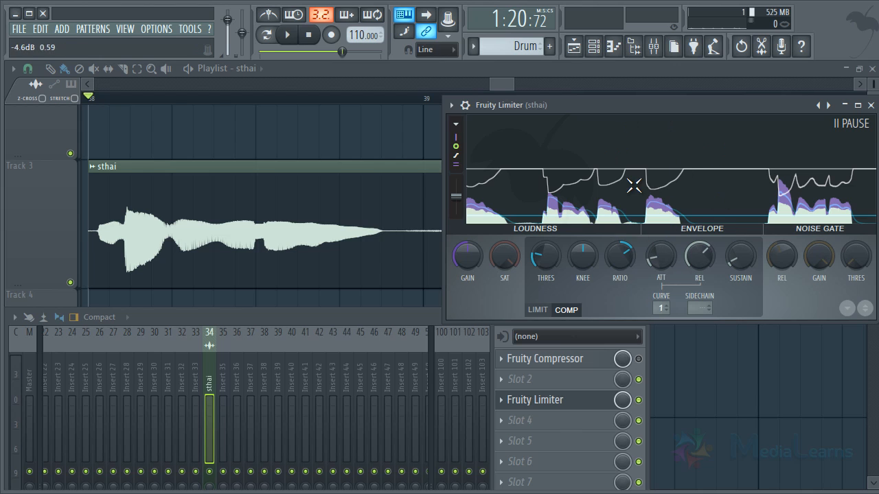
- Raise the compression threshold slightly, and turn the knee and ratio up before returning both to their centre settings
{"action": "left_click_drag", "start_coordinate": [545, 255], "coordinate": [544, 236]}
{"action": "left_click_drag", "start_coordinate": [583, 266], "coordinate": [611, 186]}
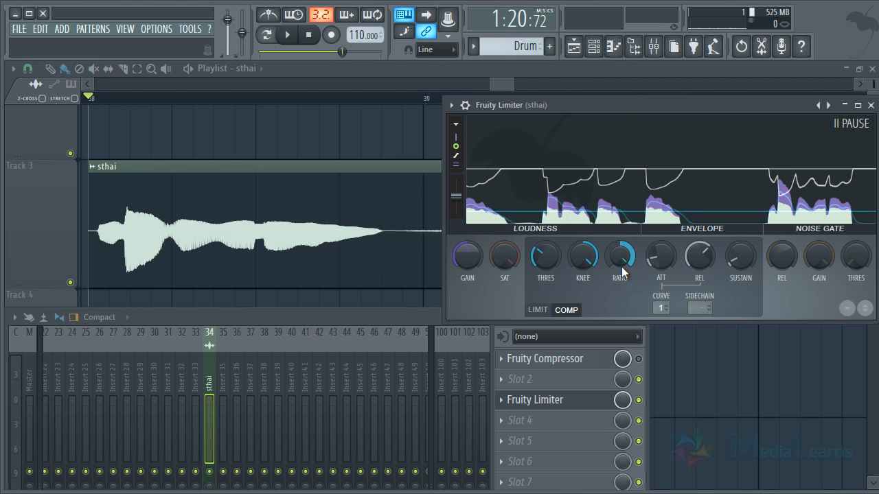
{"action": "left_click", "coordinate": [572, 260], "text": "alt"}
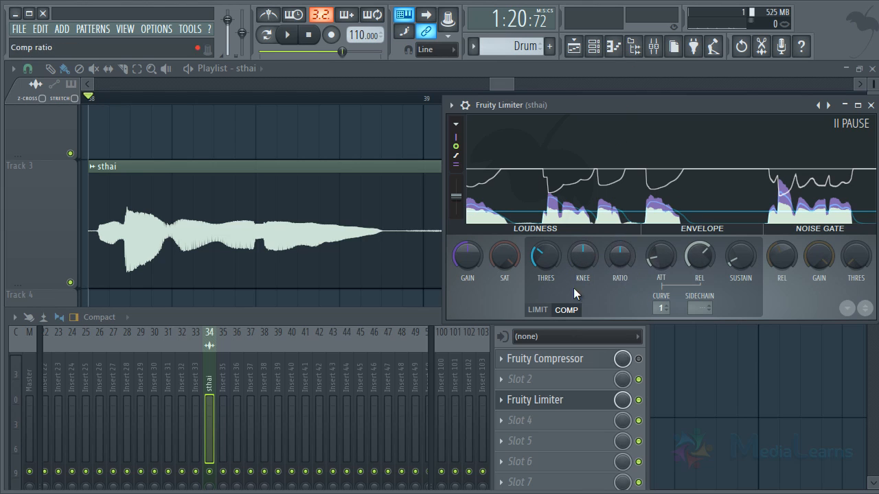
- Switch Fruity Limiter to LIMIT mode and lower the ceiling in stages to about -23 dB while playing the sthai vocal
{"action": "left_click", "coordinate": [542, 310]}
{"action": "left_click", "coordinate": [574, 312]}
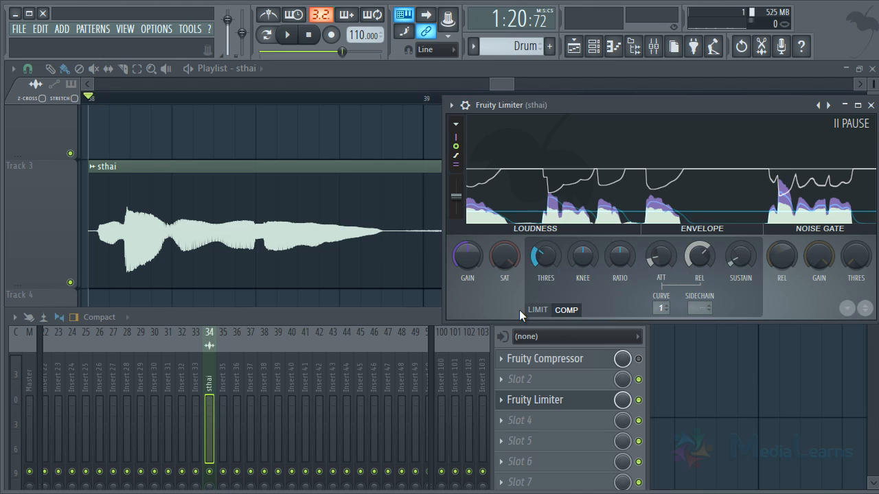
{"action": "left_click", "coordinate": [538, 310]}
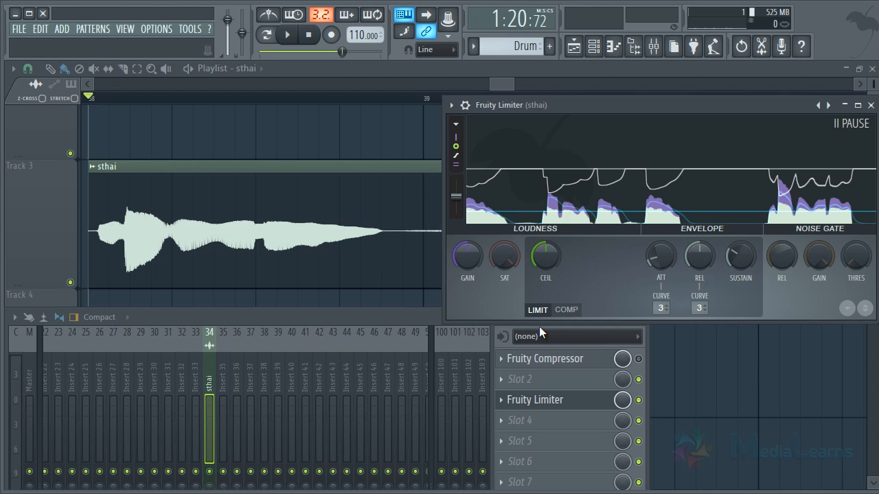
{"action": "mouse_move", "coordinate": [547, 251]}
{"action": "left_mouse_down"}
{"action": "mouse_move", "coordinate": [550, 347]}
{"action": "mouse_move", "coordinate": [551, 302]}
{"action": "left_mouse_up"}
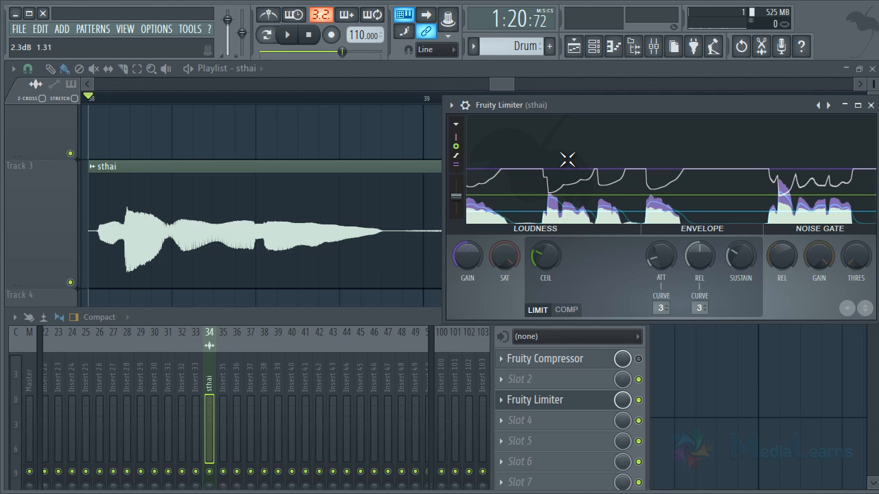
{"action": "key", "text": "space"}
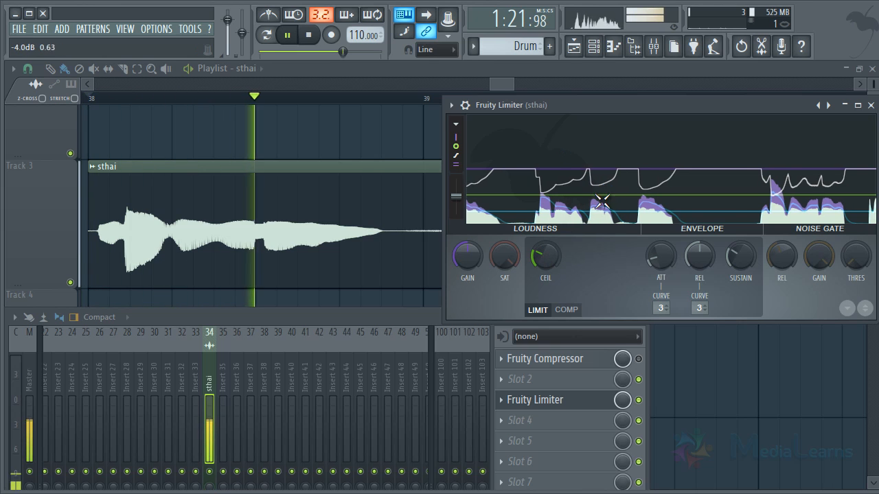
{"action": "left_click_drag", "start_coordinate": [551, 251], "coordinate": [554, 327]}
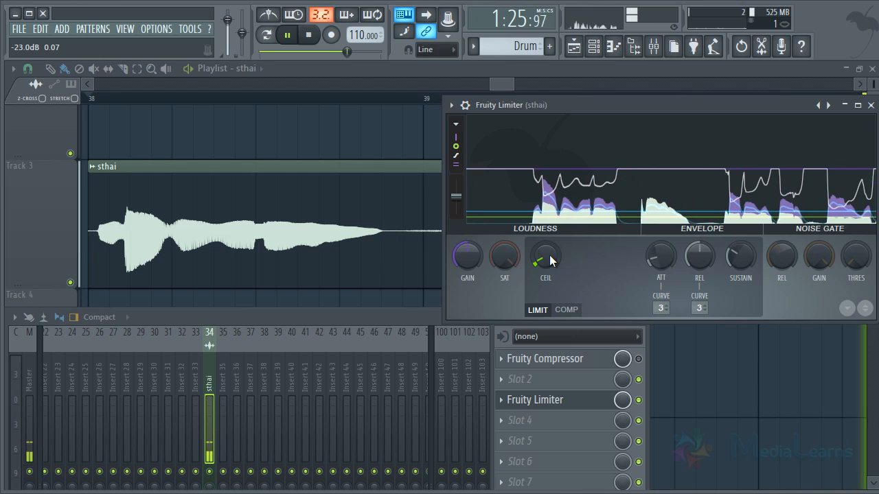
{"action": "key", "text": "space"}
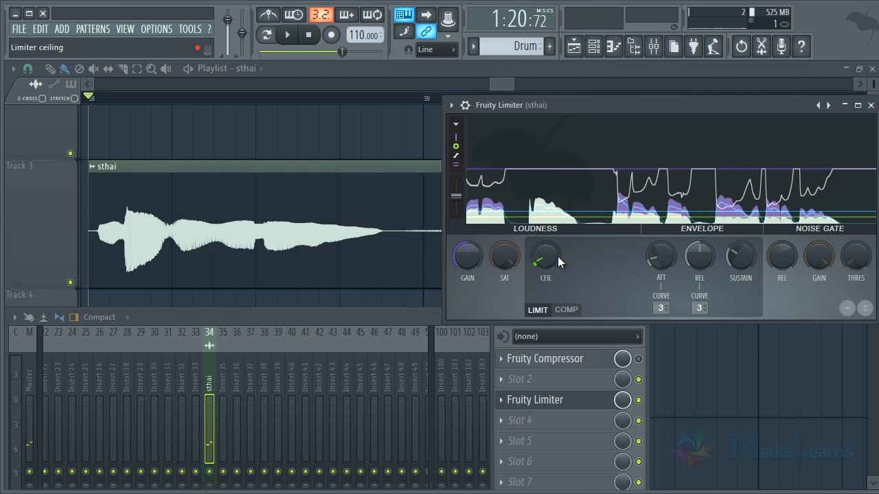
- Neutralize the compression threshold in COMP mode, and return the ceiling to its centre setting in LIMIT mode
{"action": "left_click", "coordinate": [566, 310]}
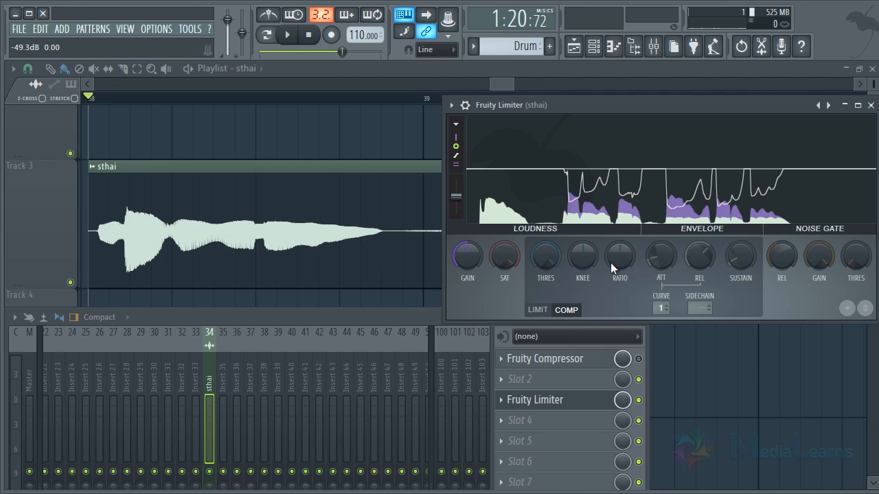
{"action": "left_click_drag", "start_coordinate": [622, 265], "coordinate": [604, 491]}
{"action": "left_click", "coordinate": [537, 309]}
{"action": "left_click_drag", "start_coordinate": [554, 271], "coordinate": [543, 251]}
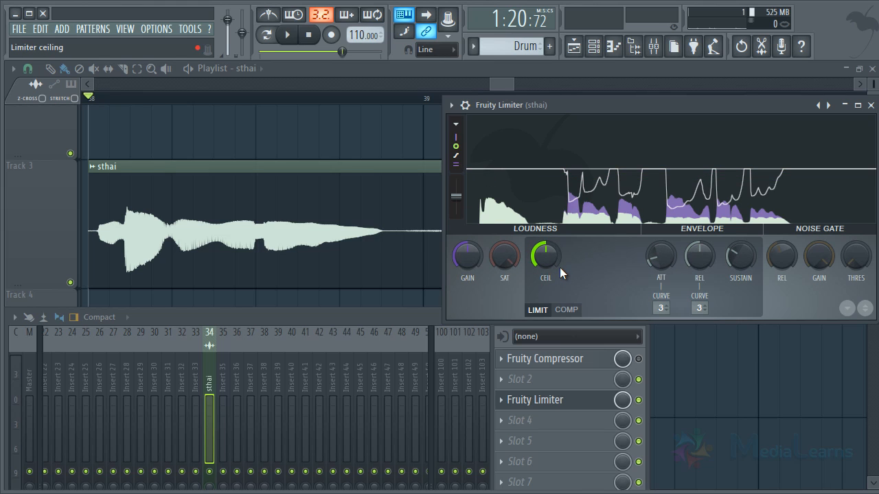
- Switch Fruity Limiter back to COMP mode and play the start of the sthai vocal without compression
{"action": "left_click", "coordinate": [567, 310]}
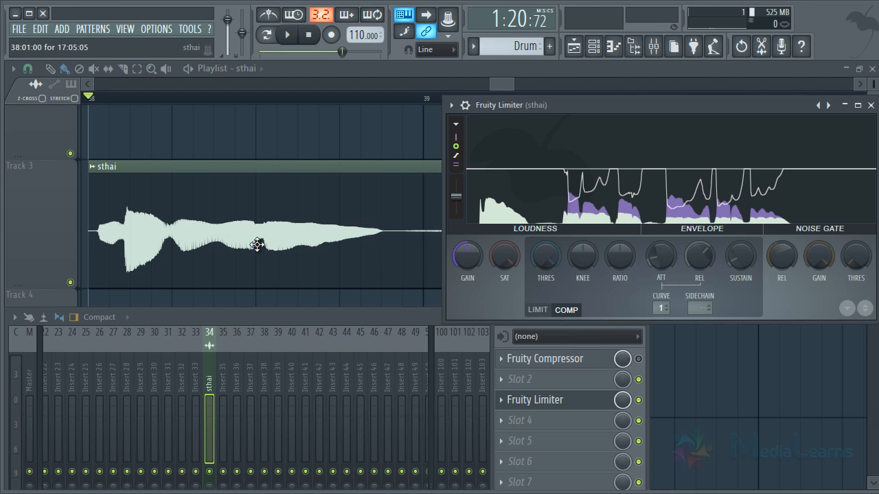
{"action": "key", "text": "space"}
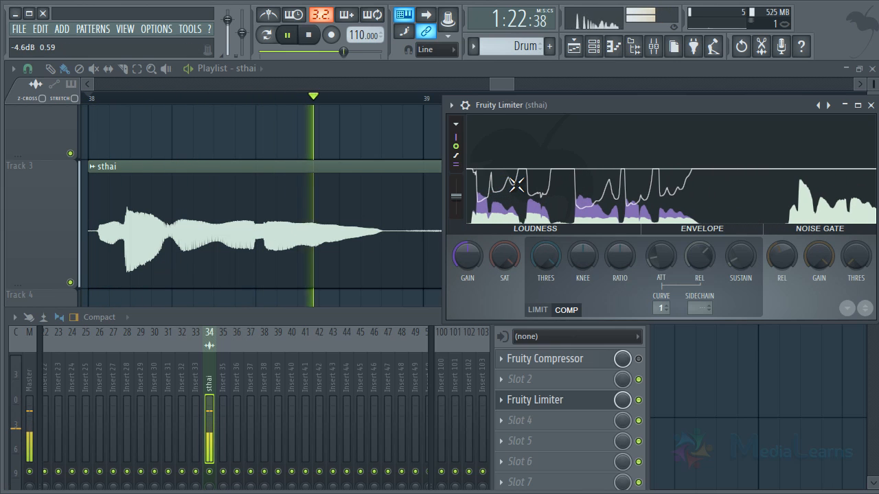
{"action": "key", "text": "space"}
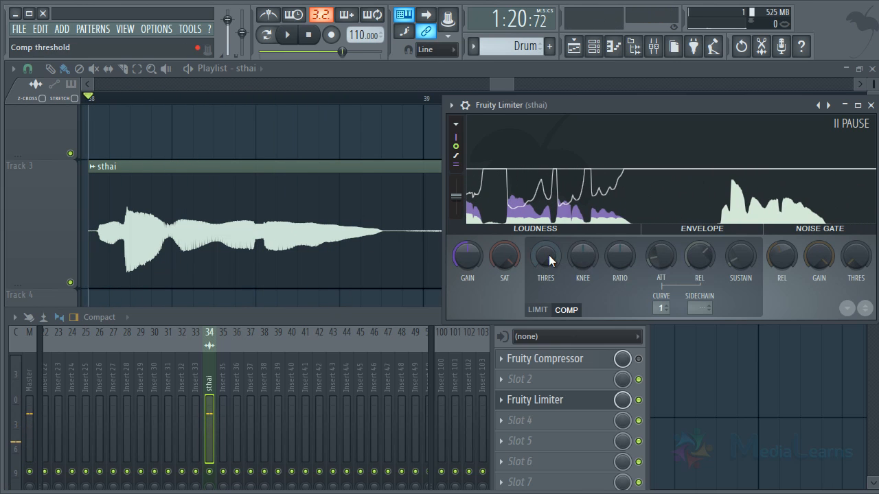
- Lower the compression threshold well below the centre setting and raise the knee to 58%
{"action": "left_click_drag", "start_coordinate": [548, 255], "coordinate": [548, 360]}
{"action": "left_click_drag", "start_coordinate": [582, 255], "coordinate": [598, 158]}
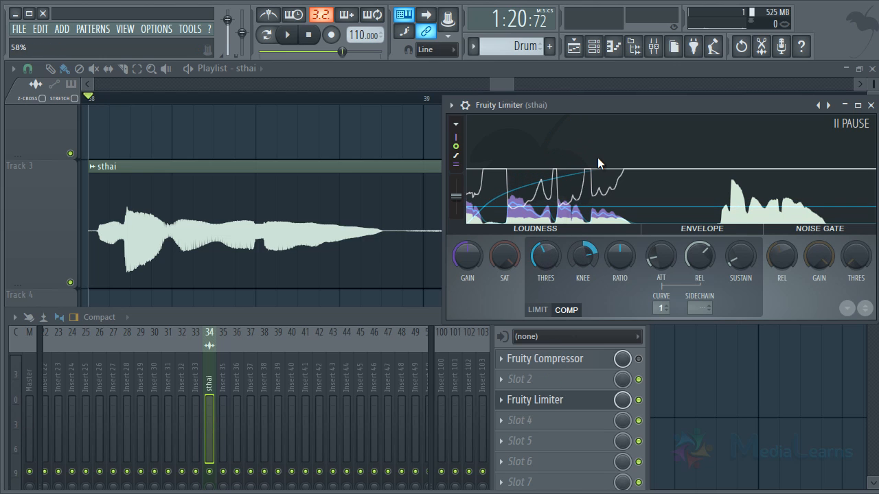
- Raise the limiter gain to 10 dB and bring it down in stages to about 5.2 dB while playing the sthai vocal
{"action": "left_click_drag", "start_coordinate": [477, 259], "coordinate": [481, 163]}
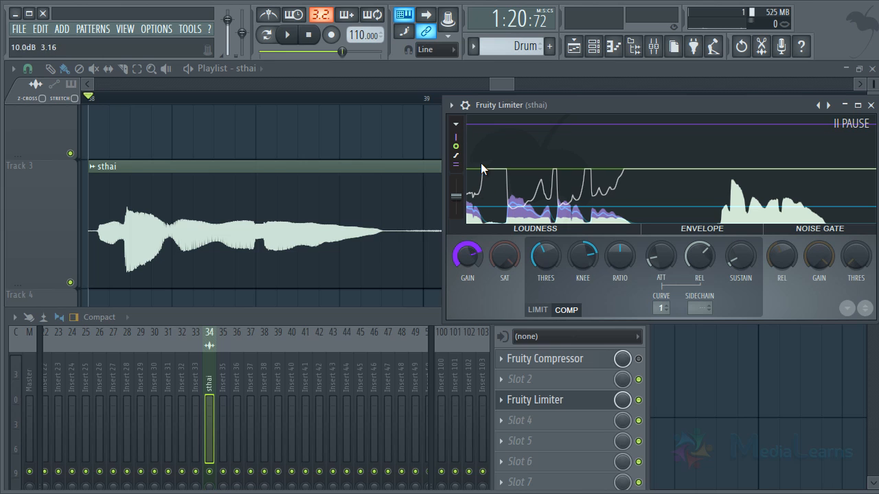
{"action": "key", "text": "space"}
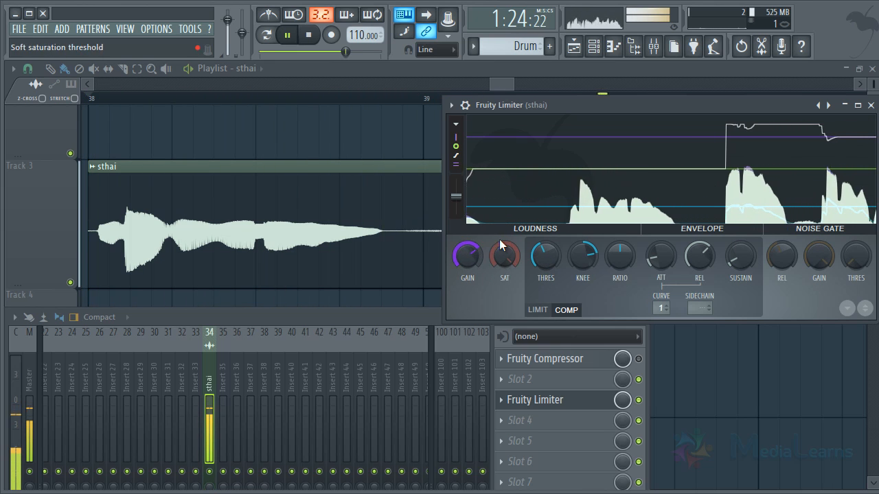
{"action": "key", "text": "space"}
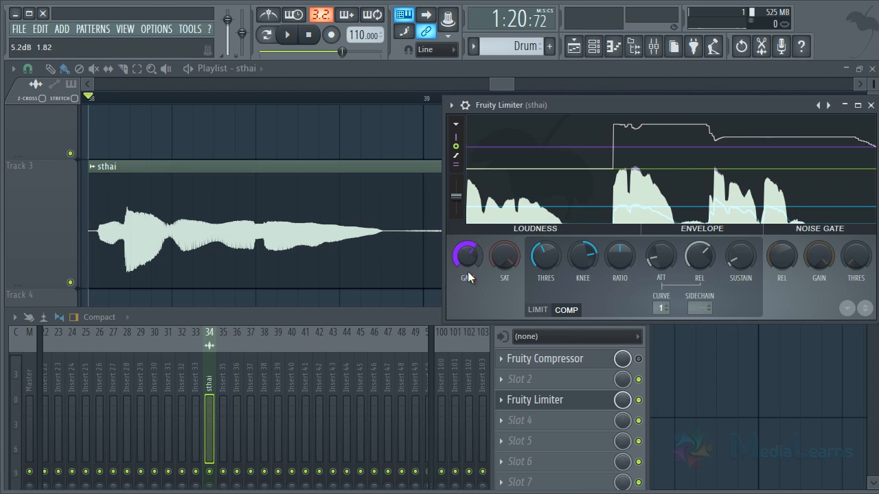
{"action": "key", "text": "space"}
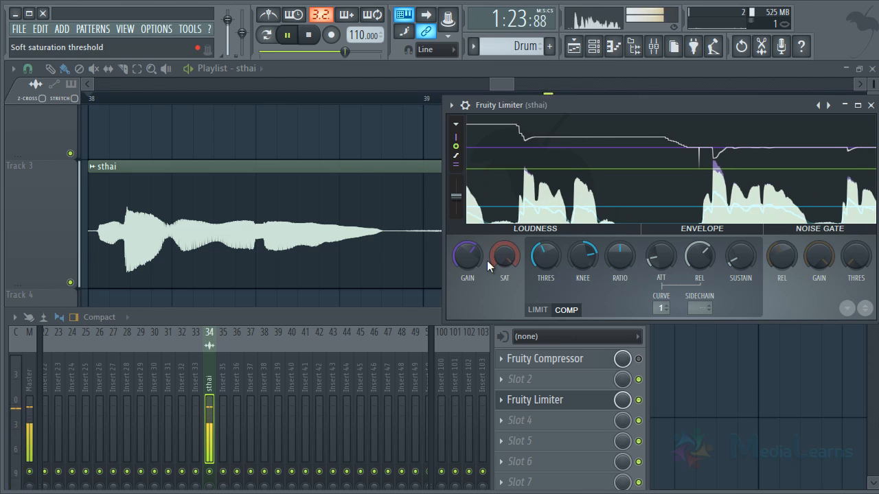
{"action": "key", "text": "space"}
- Move the mixer up to expose its meters and compare the sthai level with Fruity Limiter bypassed and enabled
{"action": "left_click_drag", "start_coordinate": [270, 318], "coordinate": [366, 162]}
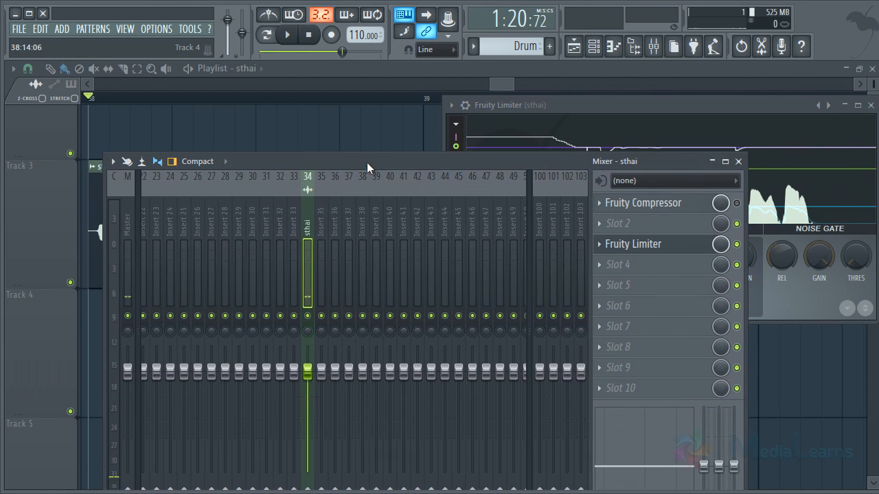
{"action": "left_click", "coordinate": [571, 115]}
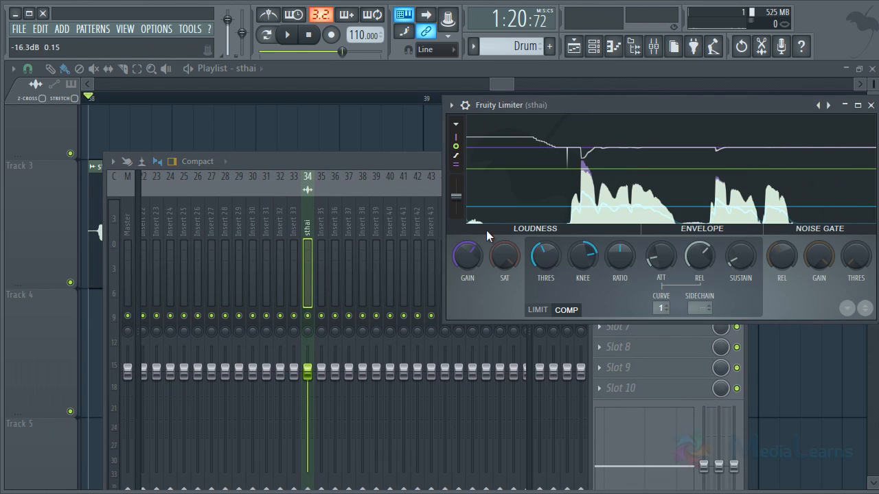
{"action": "left_click", "coordinate": [374, 161]}
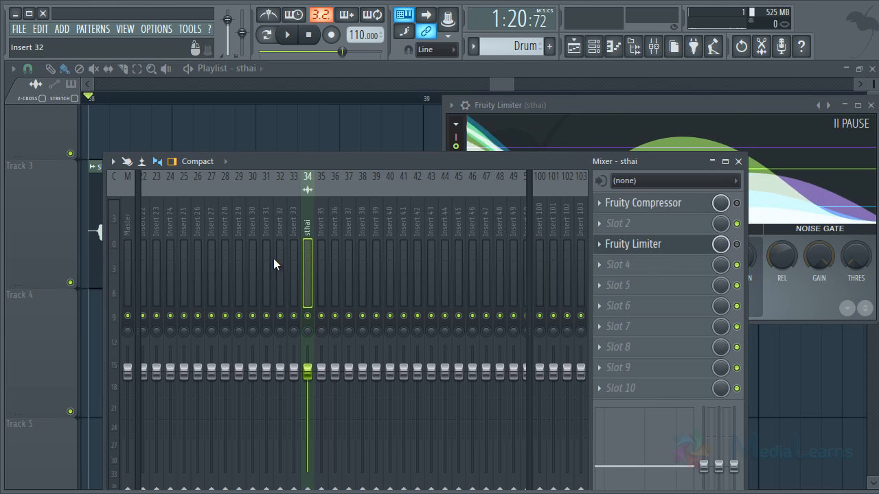
{"action": "key", "text": "space"}
{"action": "key", "text": "space"}
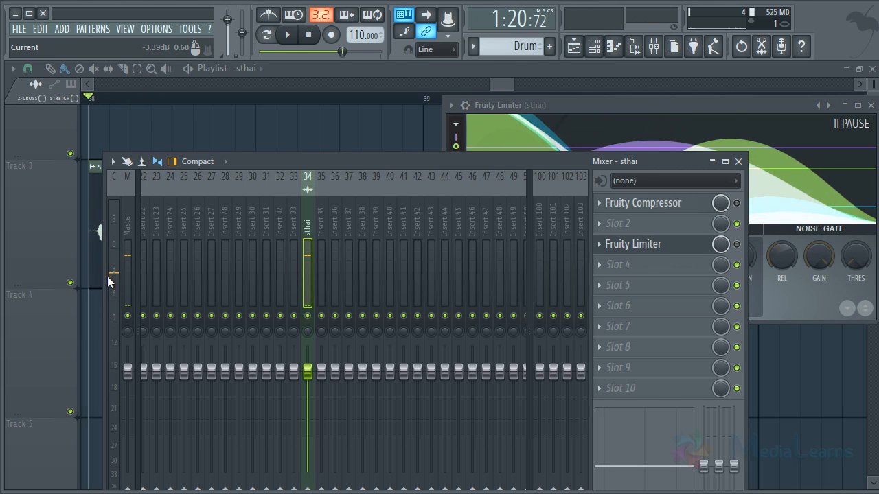
{"action": "left_click", "coordinate": [736, 244]}
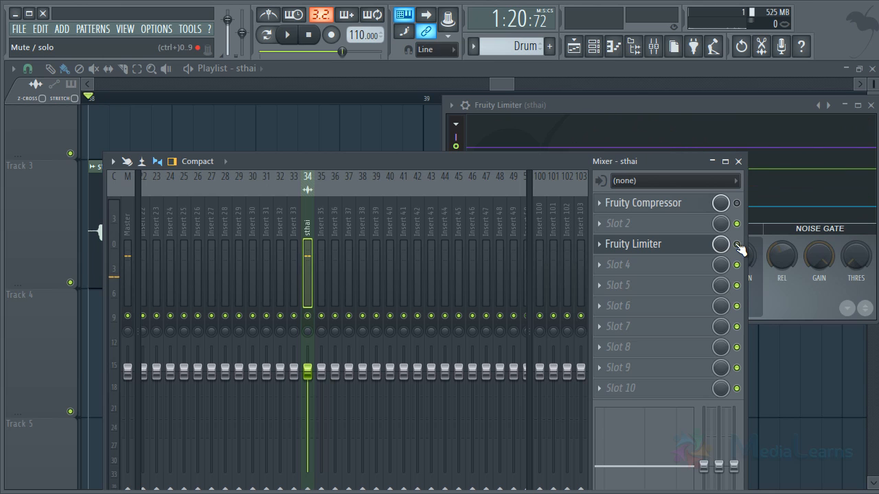
{"action": "key", "text": "space"}
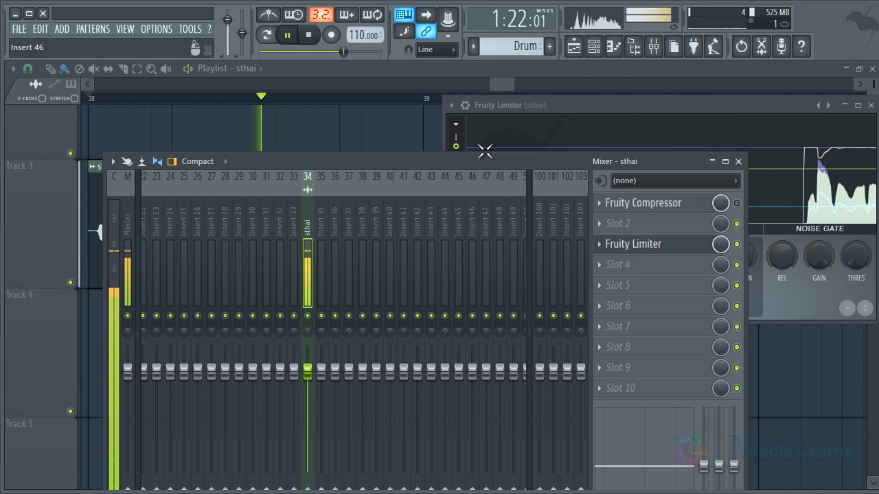
- Lower the compression threshold further and set the gain to about 5.5 dB while playing the sthai vocal
{"action": "left_click", "coordinate": [518, 118]}
{"action": "key", "text": "space"}
{"action": "left_click_drag", "start_coordinate": [542, 260], "coordinate": [548, 288]}
{"action": "key", "text": "space"}
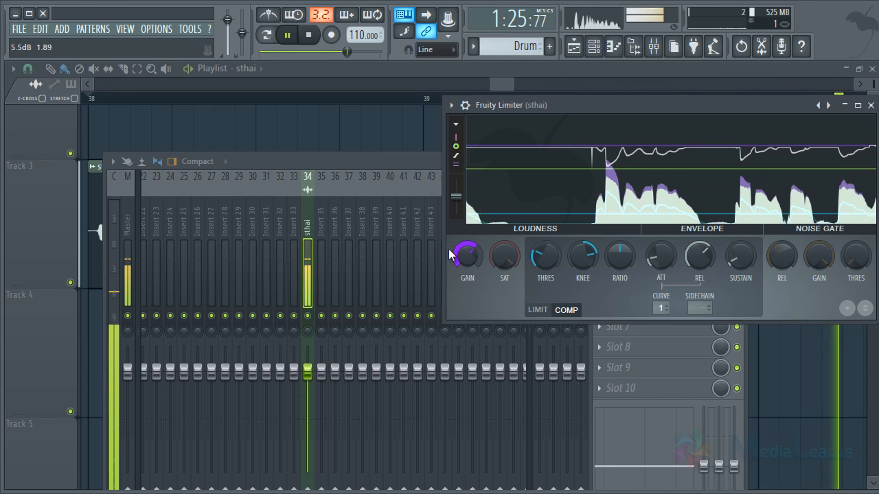
- Bypass Fruity Limiter in the mixer, play the sthai vocal, and re-enable the limiter to compare the meter levels again
{"action": "left_click", "coordinate": [362, 165]}
{"action": "key", "text": "space"}
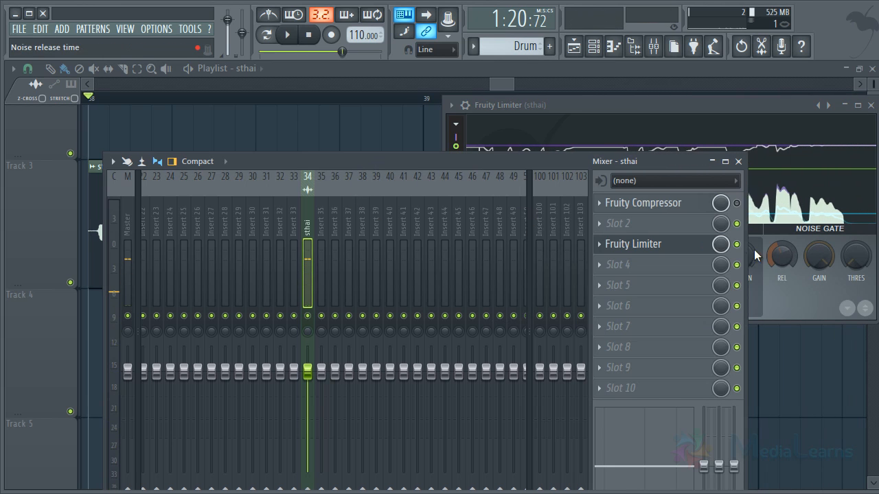
{"action": "left_click", "coordinate": [736, 244]}
{"action": "key", "text": "space"}
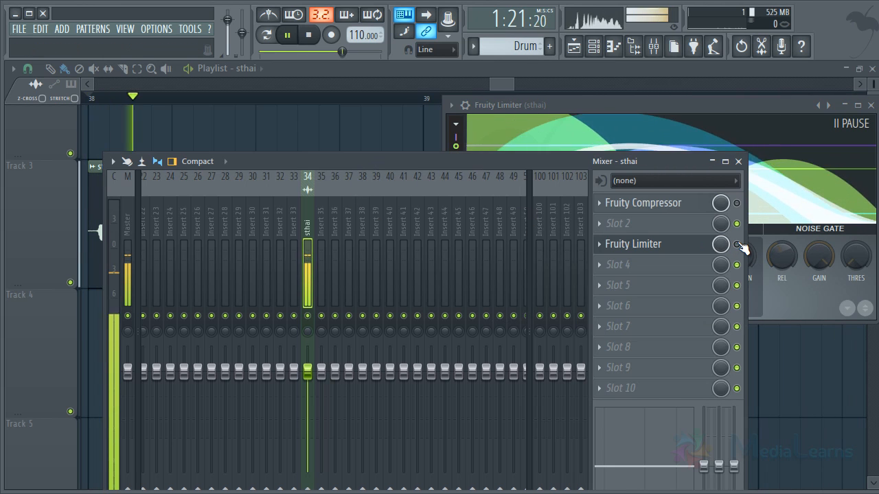
{"action": "key", "text": "space"}
{"action": "left_click", "coordinate": [737, 245]}
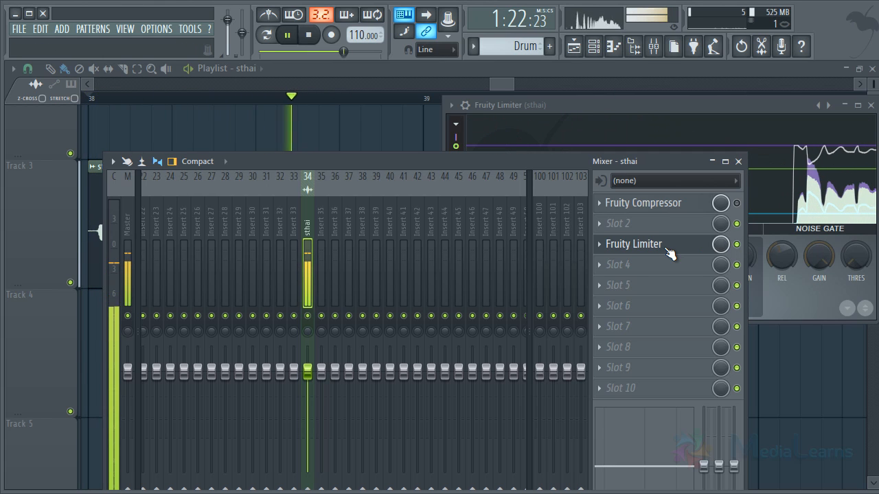
{"action": "key", "text": "space"}
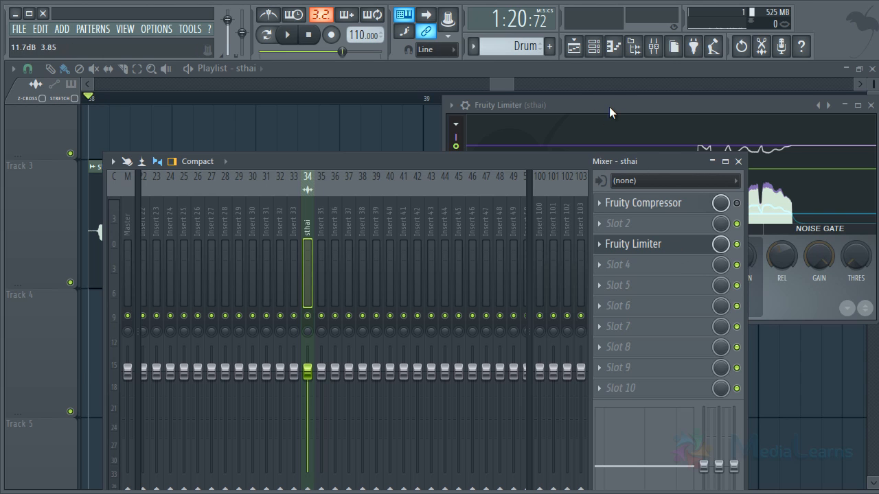
- Move the Fruity Limiter window clear of the playlist's edge and close it
{"action": "left_click_drag", "start_coordinate": [608, 112], "coordinate": [459, 113]}
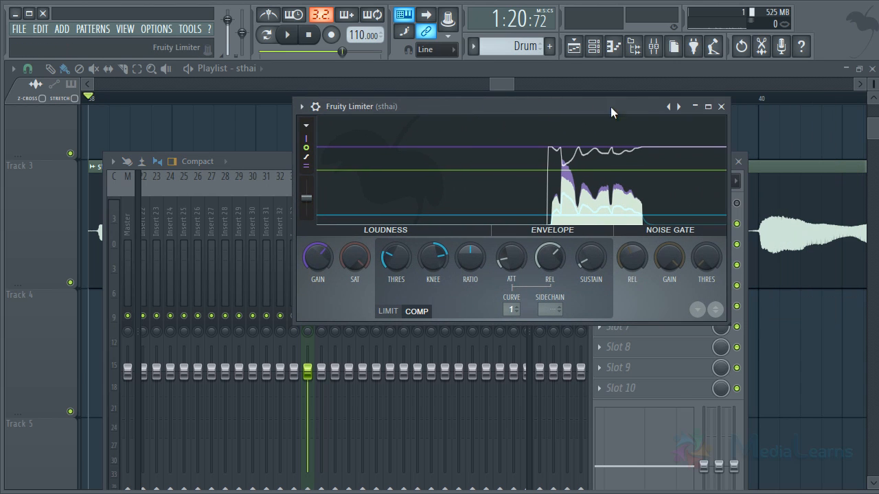
{"action": "left_click", "coordinate": [721, 107]}
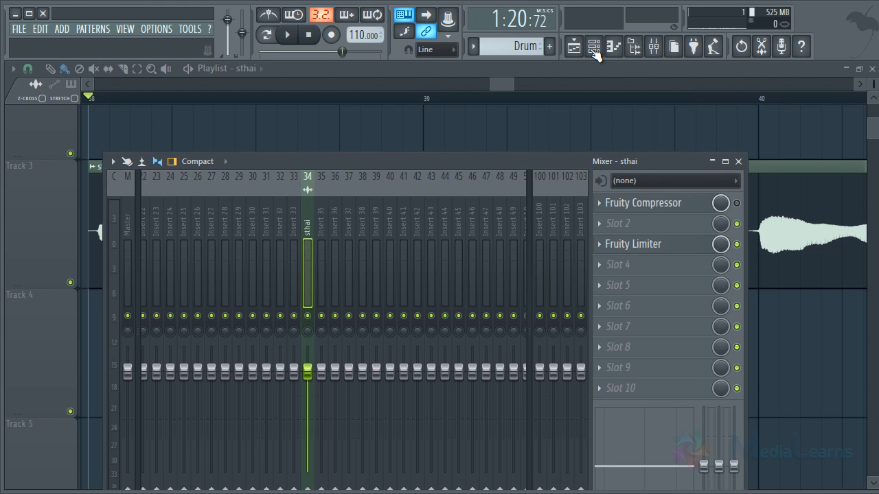